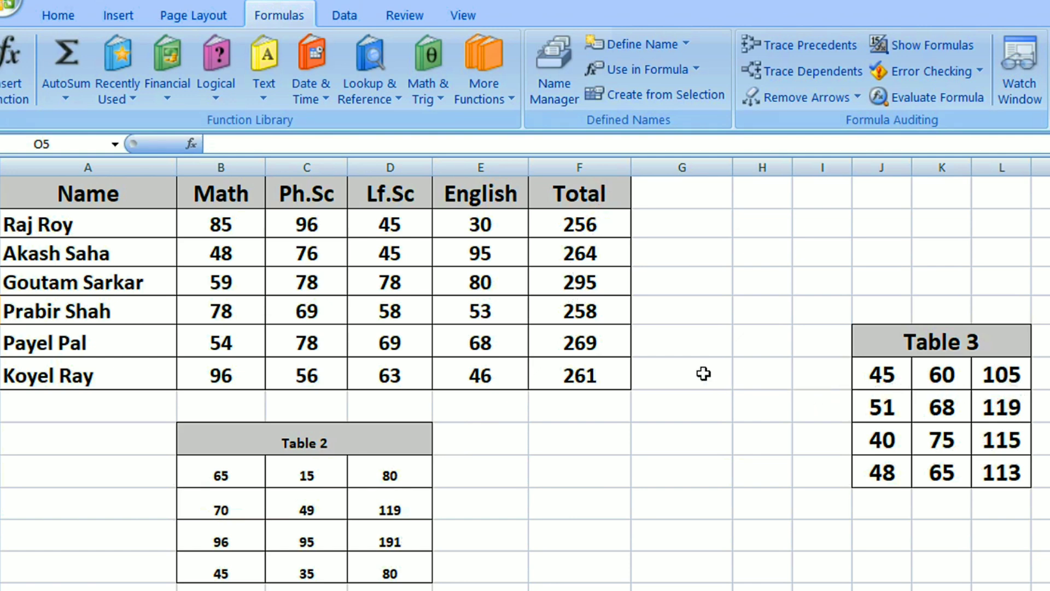
# Step: Check the total formula in F2 and review the formulas of the marks table A1:F7 in the Watch Window
pyautogui.click(579, 230)
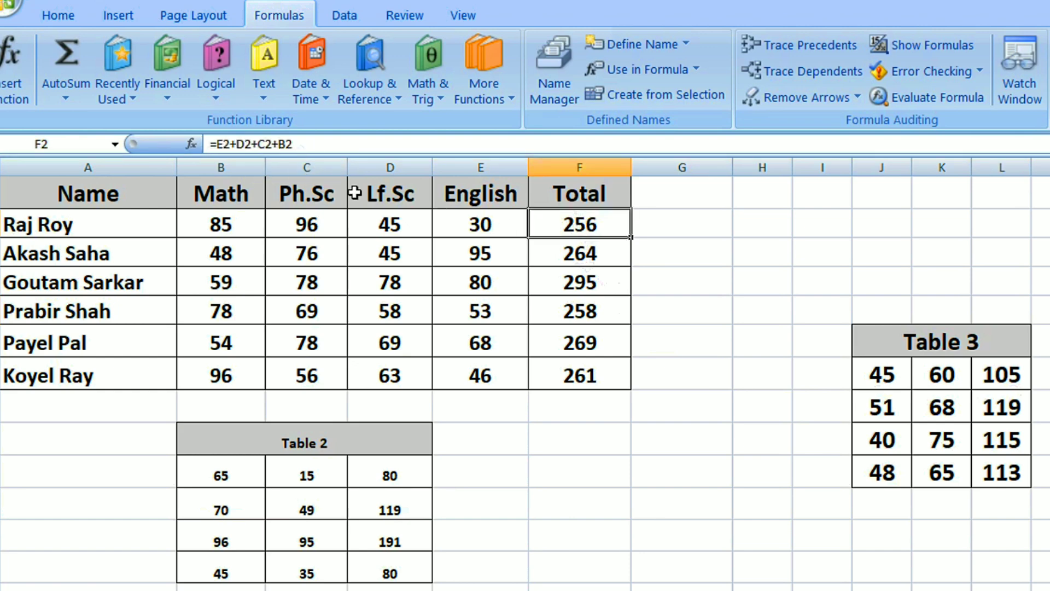
pyautogui.click(680, 277)
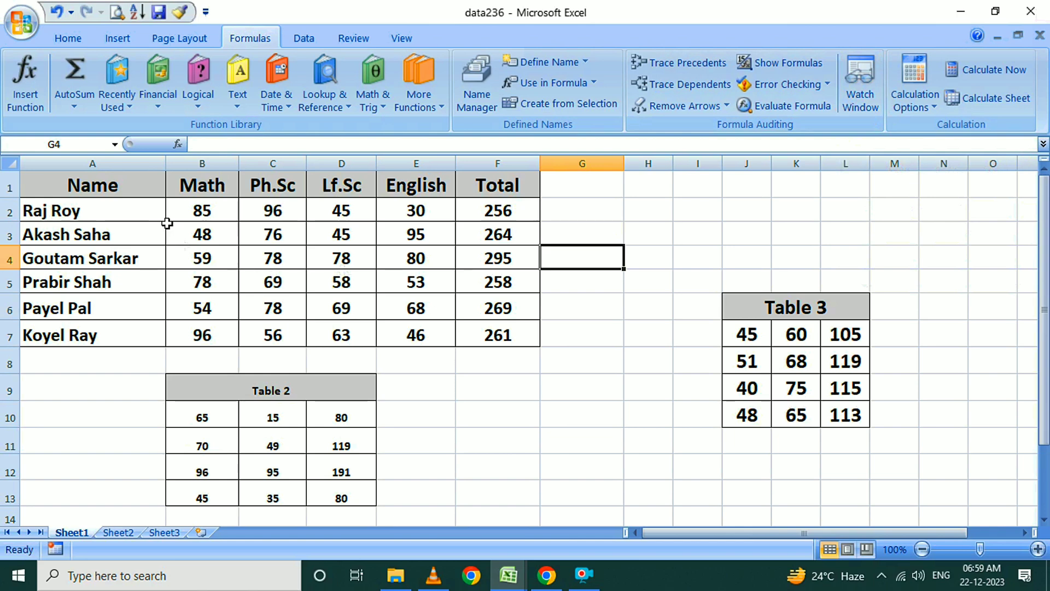
pyautogui.moveTo(60, 192); pyautogui.dragTo(474, 332)
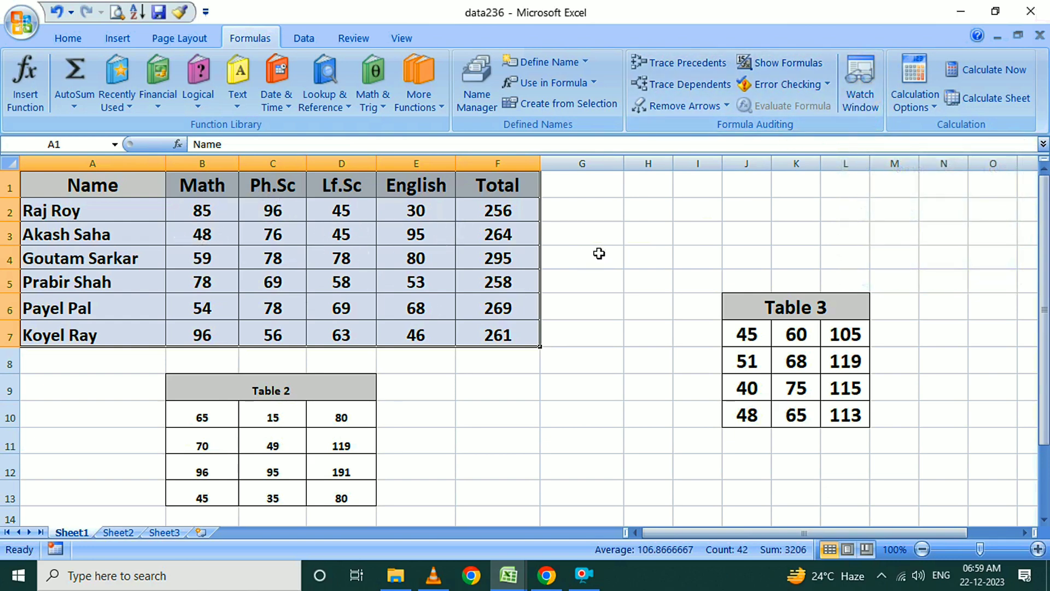
pyautogui.click(862, 97)
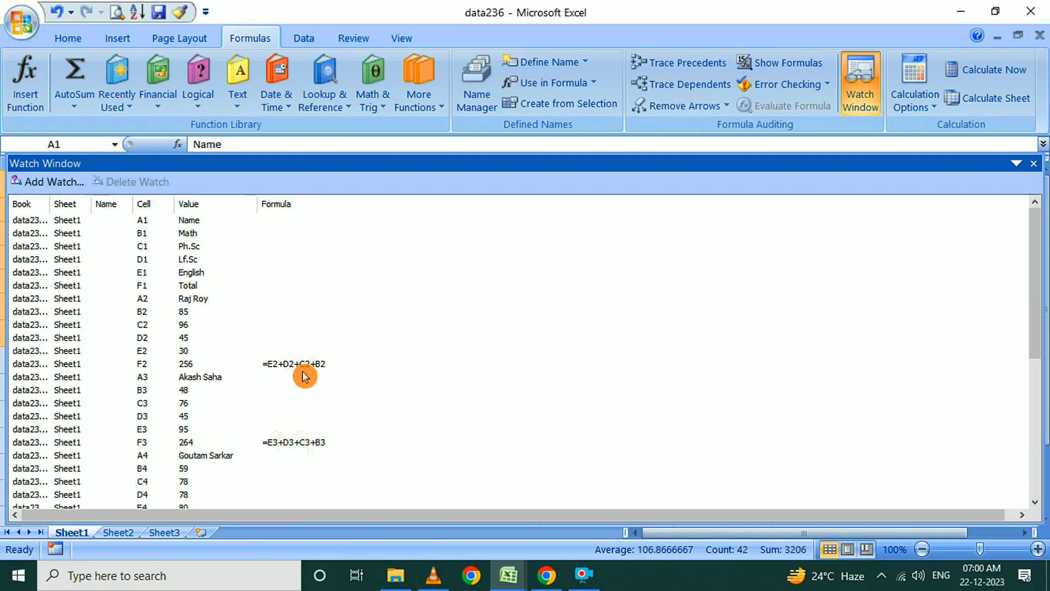
pyautogui.scroll(-7, 290, 446)
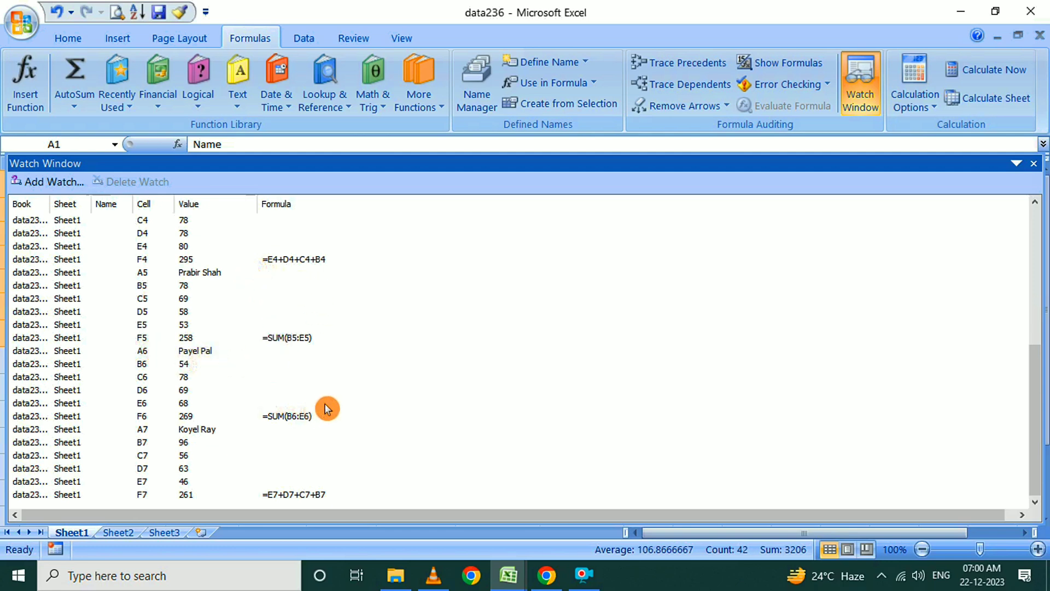
pyautogui.scroll(4, 293, 388)
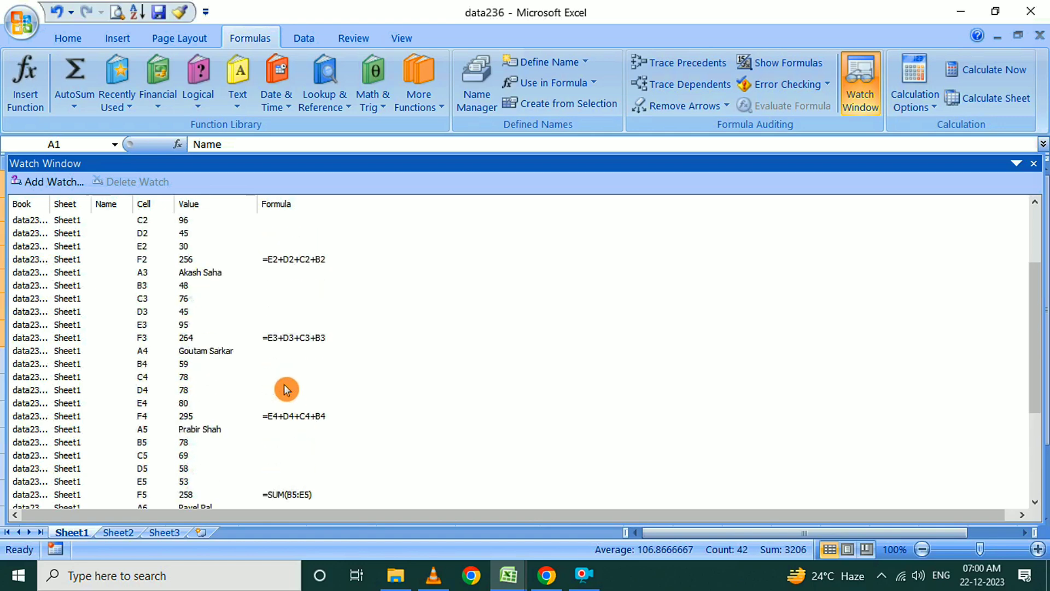
pyautogui.click(863, 91)
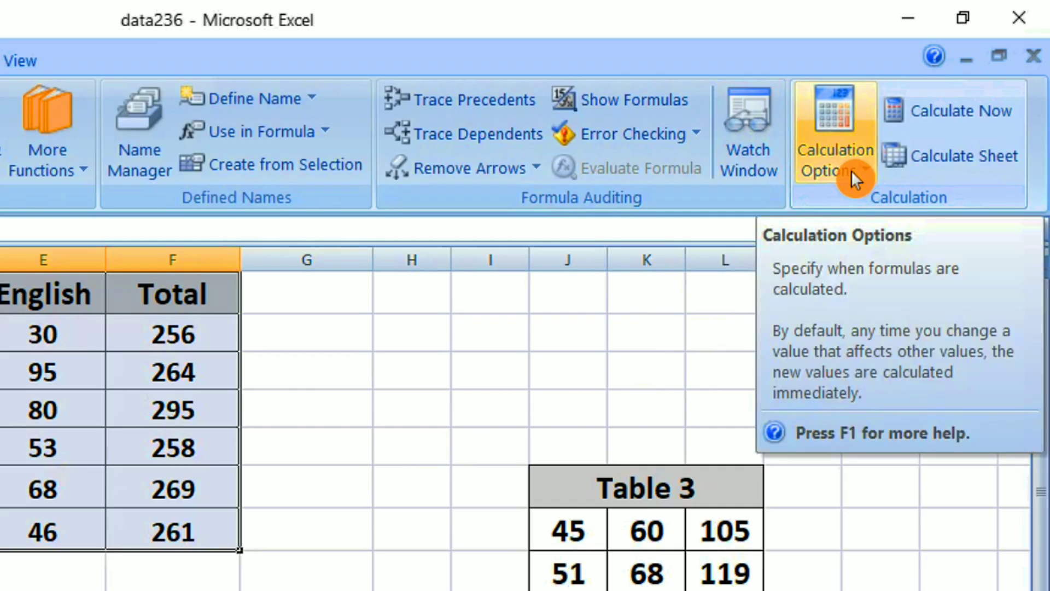
# Step: Set the workbook's calculation option to Automatic and check that it is the selected mode
pyautogui.click(865, 169)
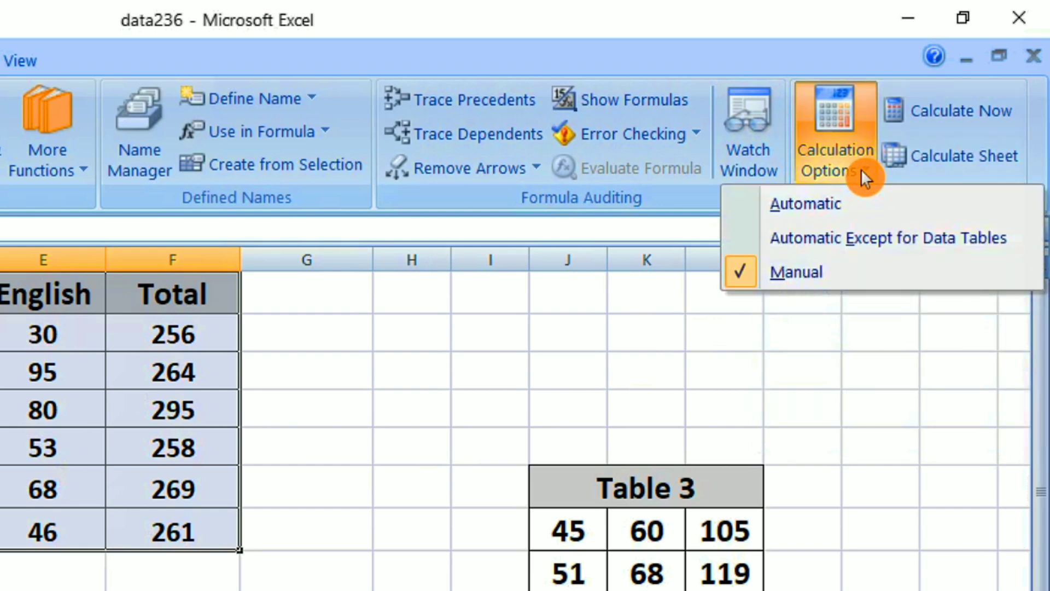
pyautogui.click(807, 204)
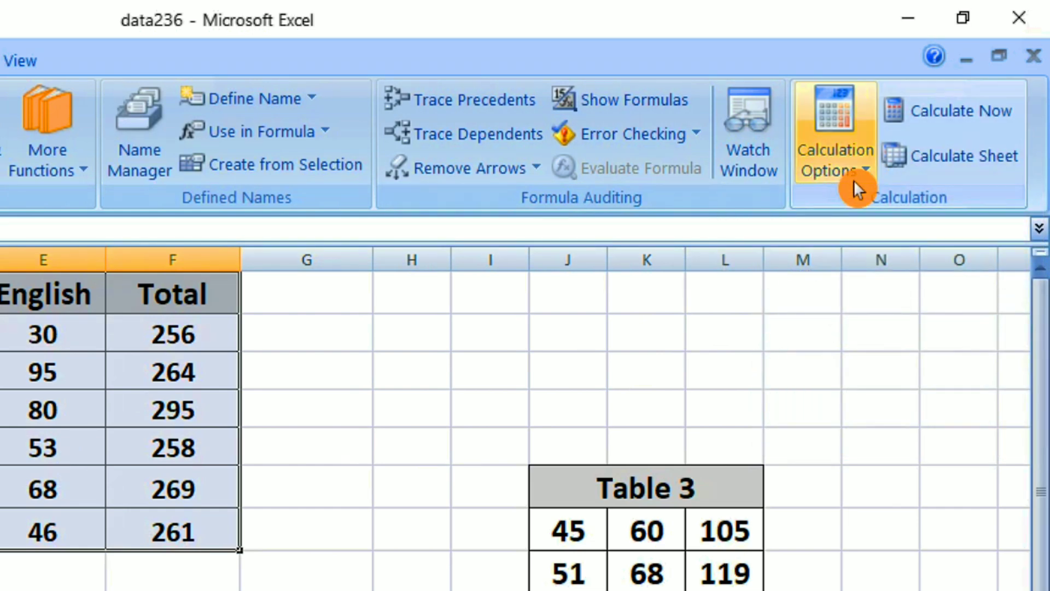
pyautogui.click(854, 174)
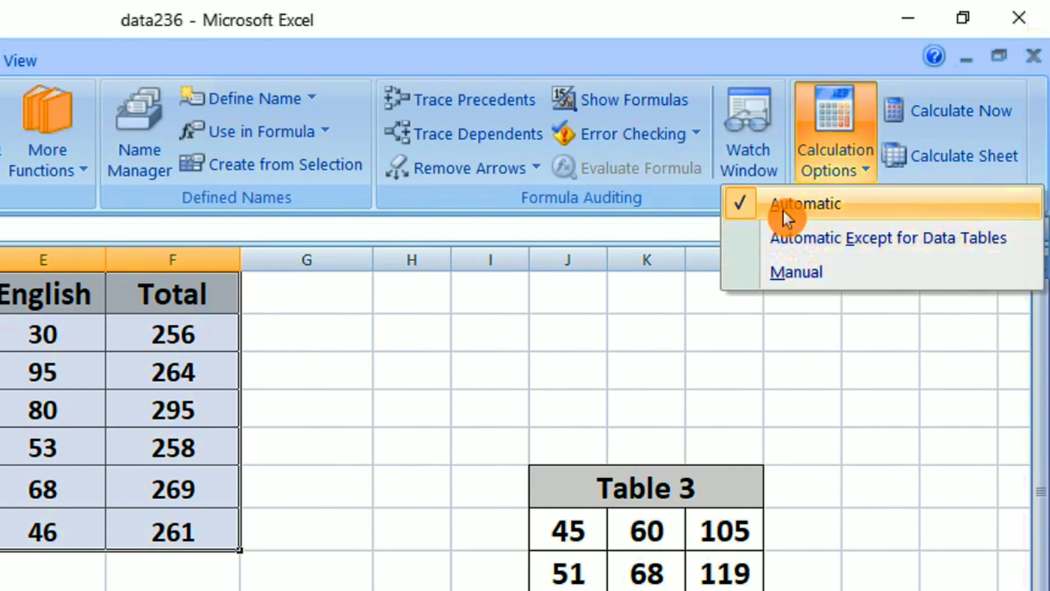
pyautogui.click(342, 452)
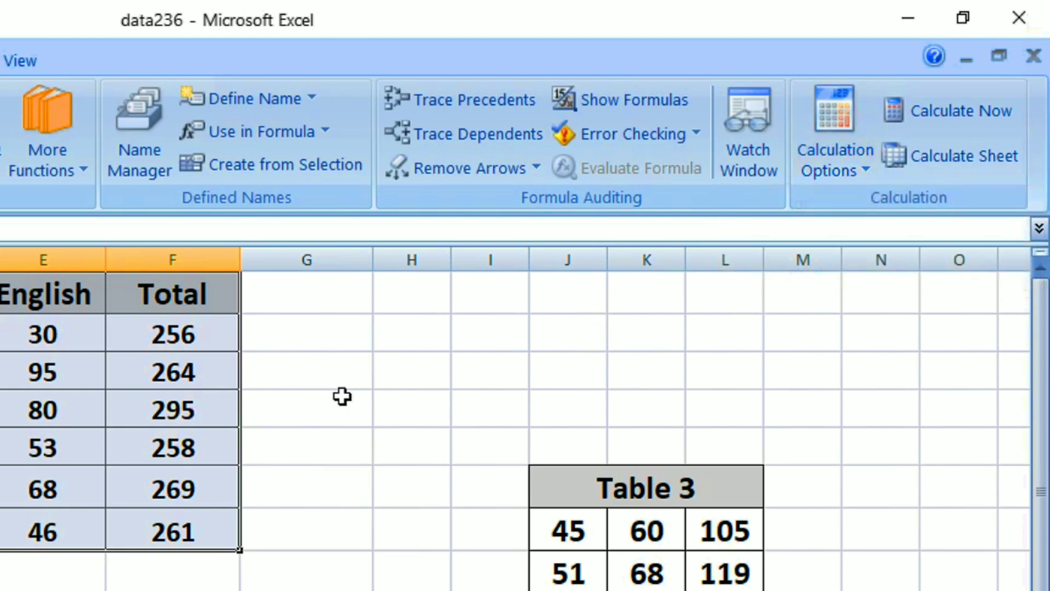
pyautogui.click(342, 396)
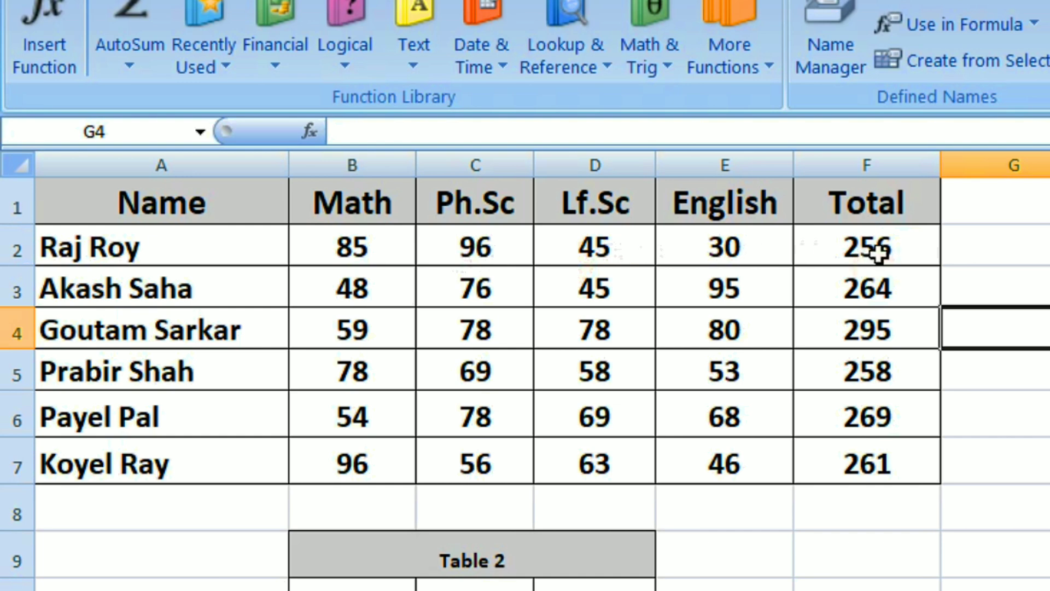
# Step: Set the first student's English mark in E2 to 40
pyautogui.click(726, 250)
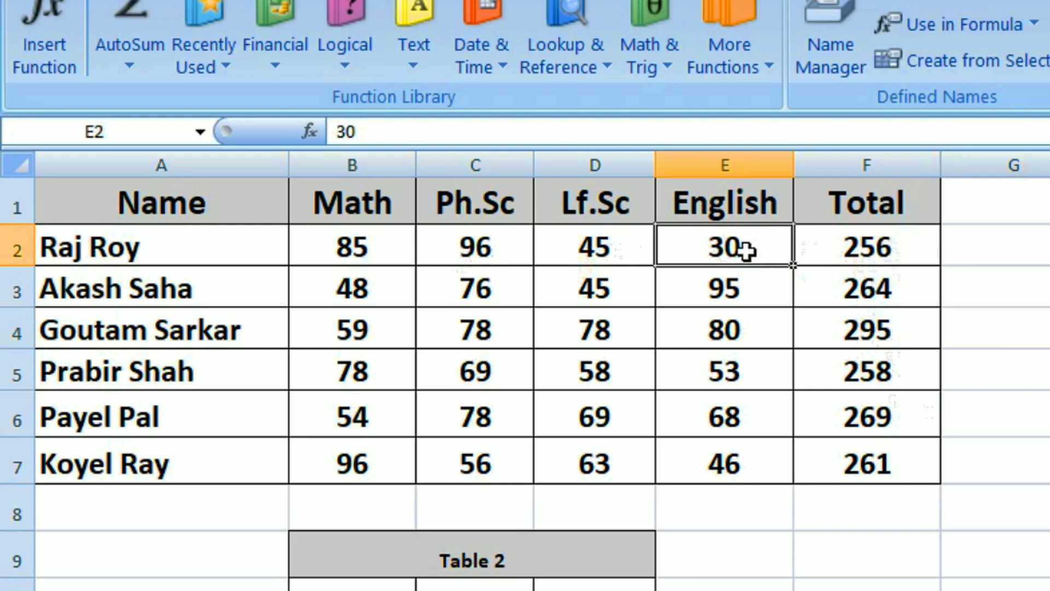
pyautogui.write('4')
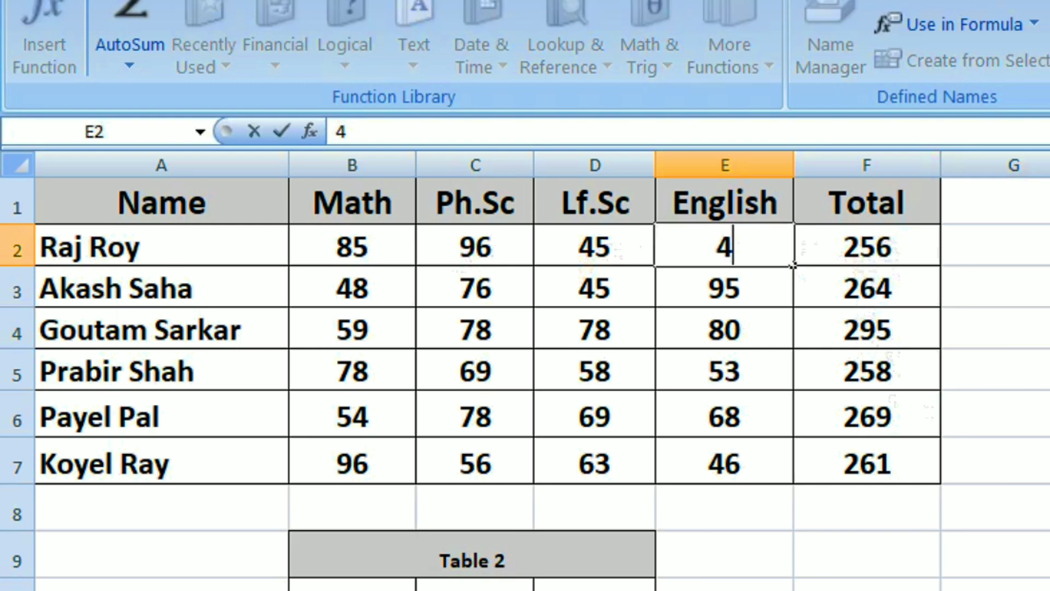
pyautogui.write('0')
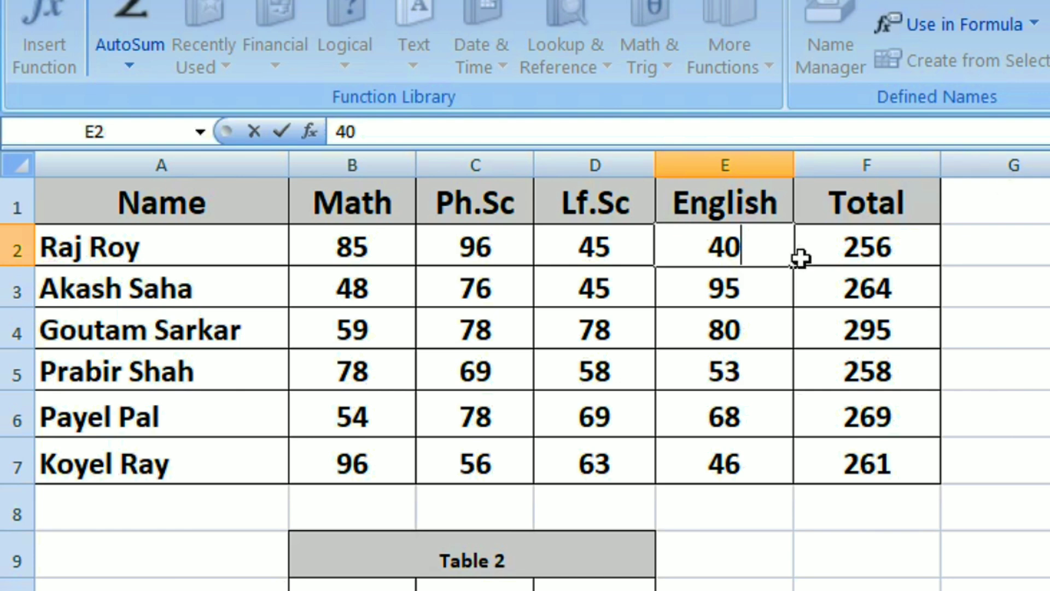
pyautogui.press('Return')
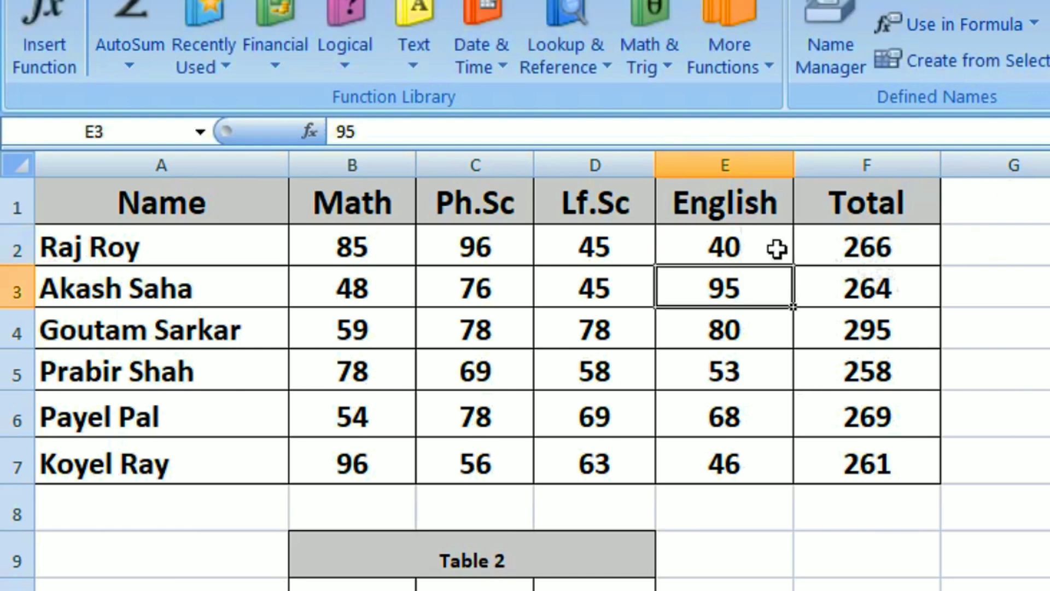
# Step: Set the English mark in E2 to 50 and select the totals F2:F7 to review them
pyautogui.click(710, 246)
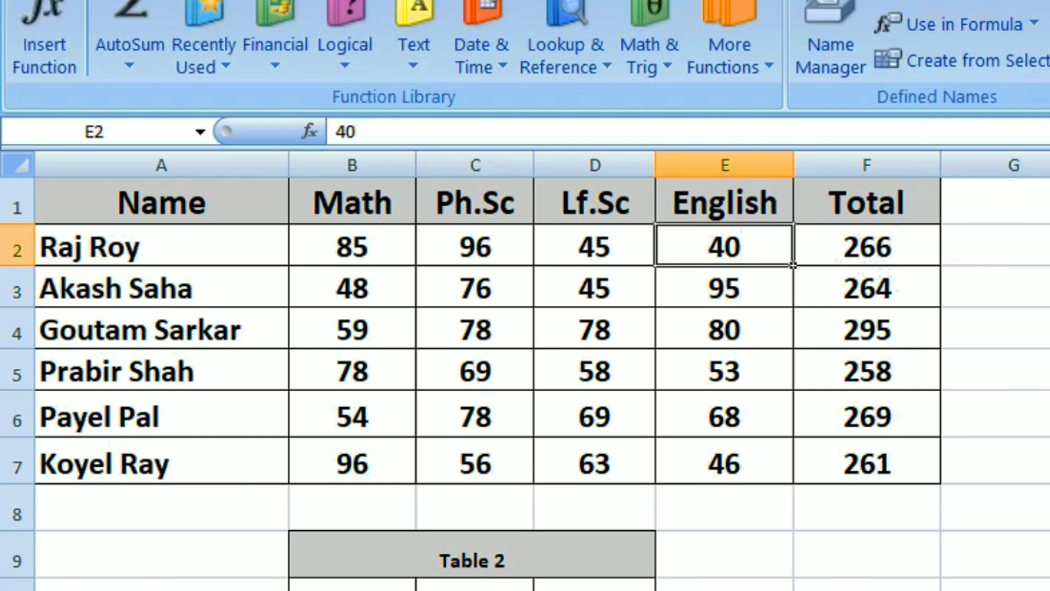
pyautogui.write('50')
pyautogui.press('Return')
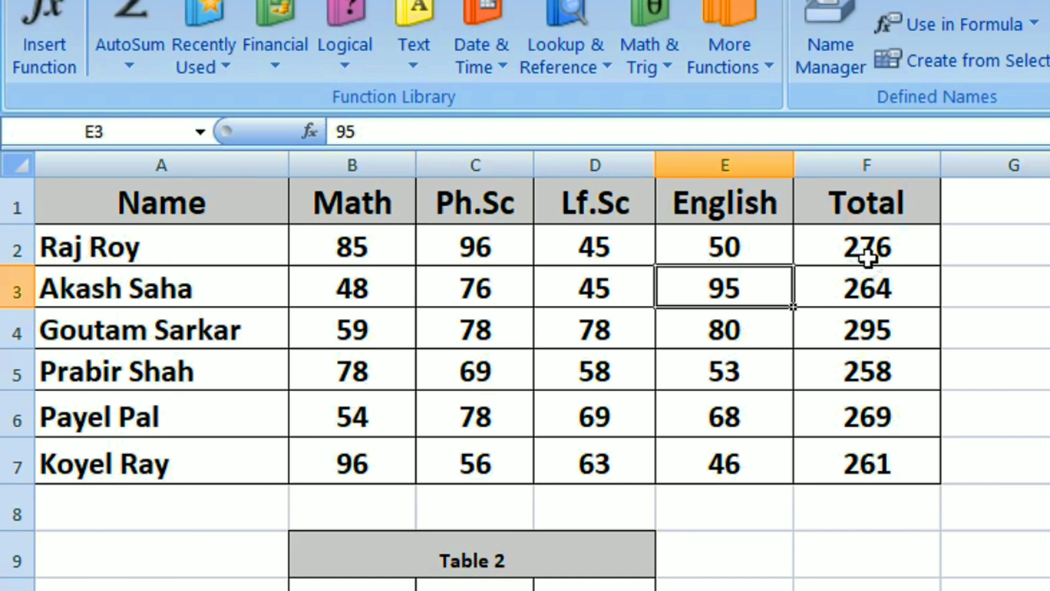
pyautogui.moveTo(859, 242); pyautogui.dragTo(850, 467)
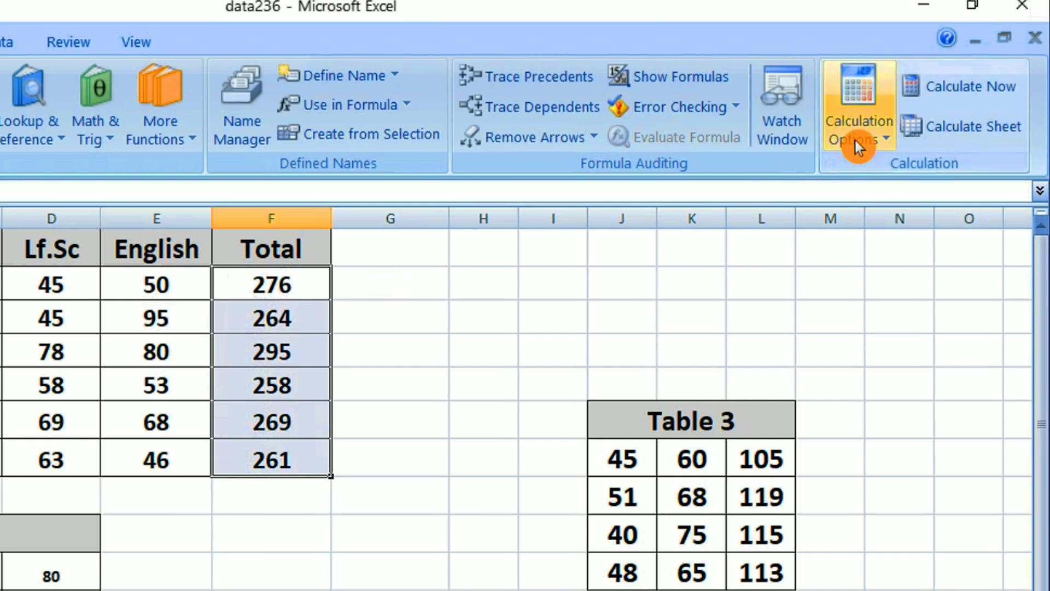
# Step: Switch the calculation option to Manual and check that it is the selected mode
pyautogui.click(855, 140)
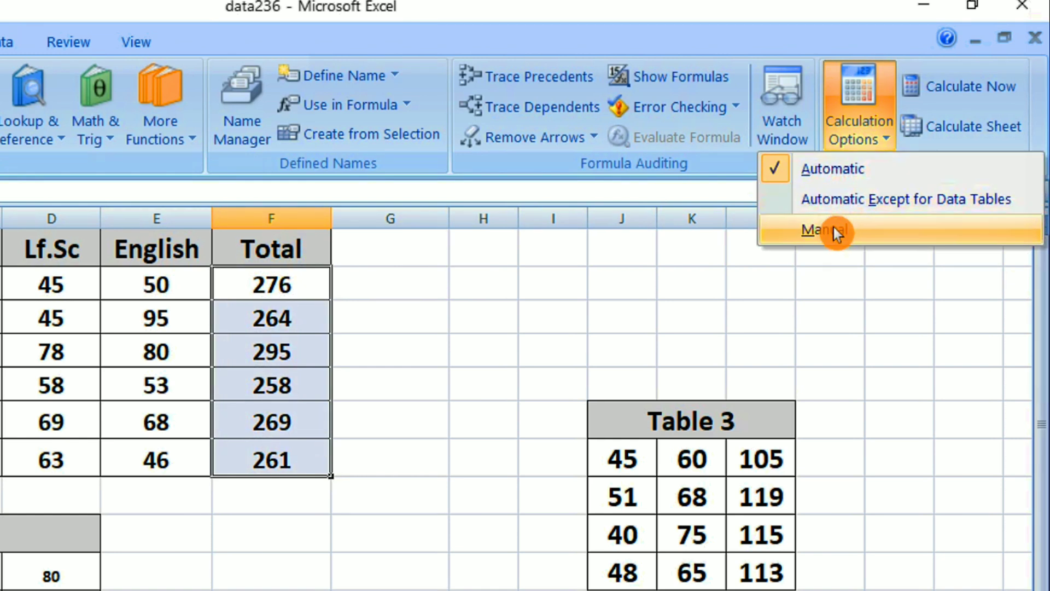
pyautogui.click(808, 235)
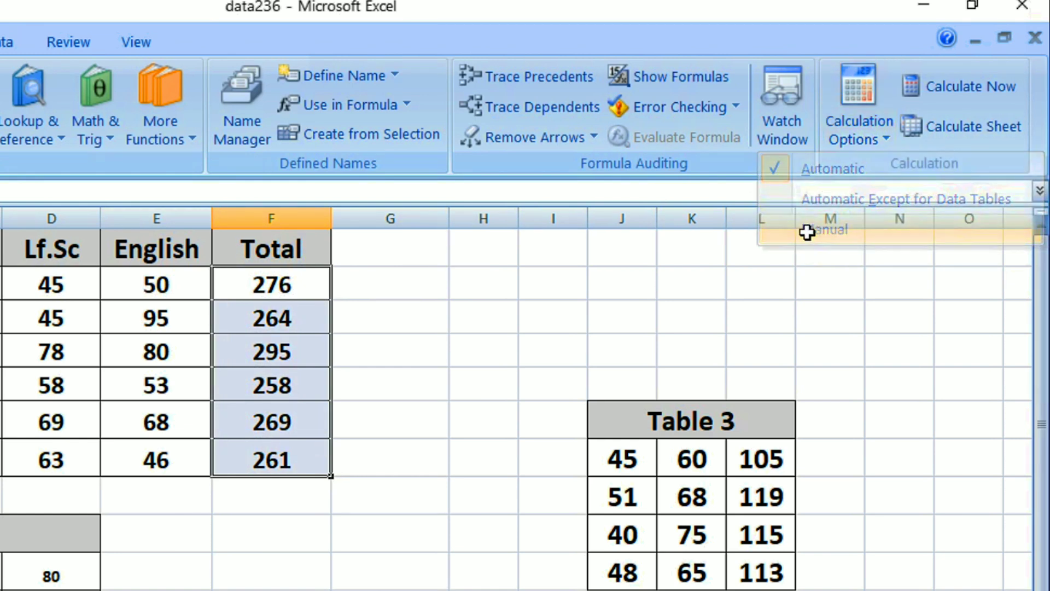
pyautogui.click(866, 138)
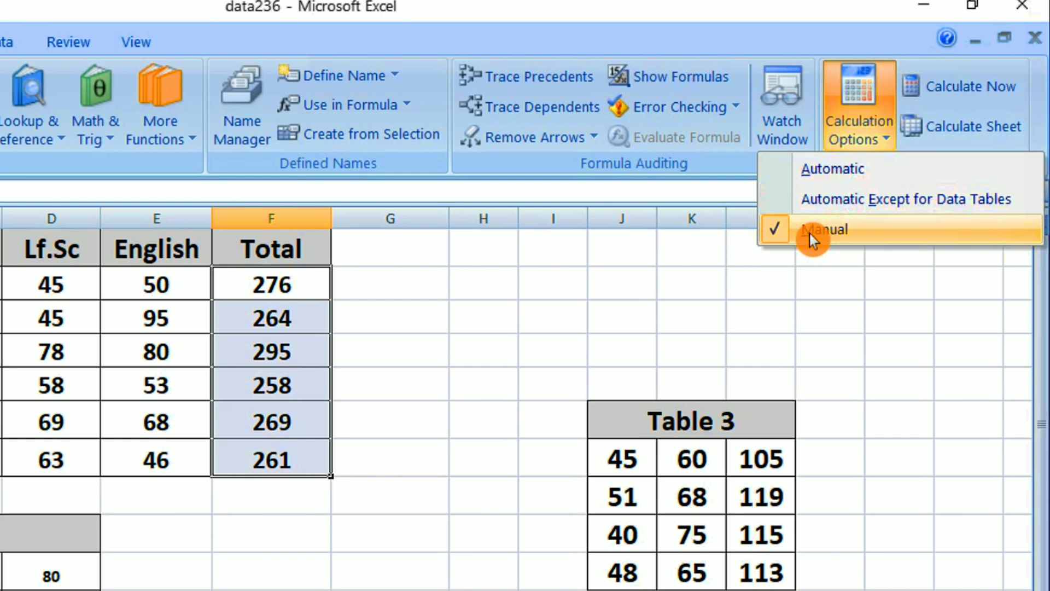
# Step: Set the English mark in E2 to 40 under manual calculation
pyautogui.click(170, 286)
pyautogui.click(170, 286)
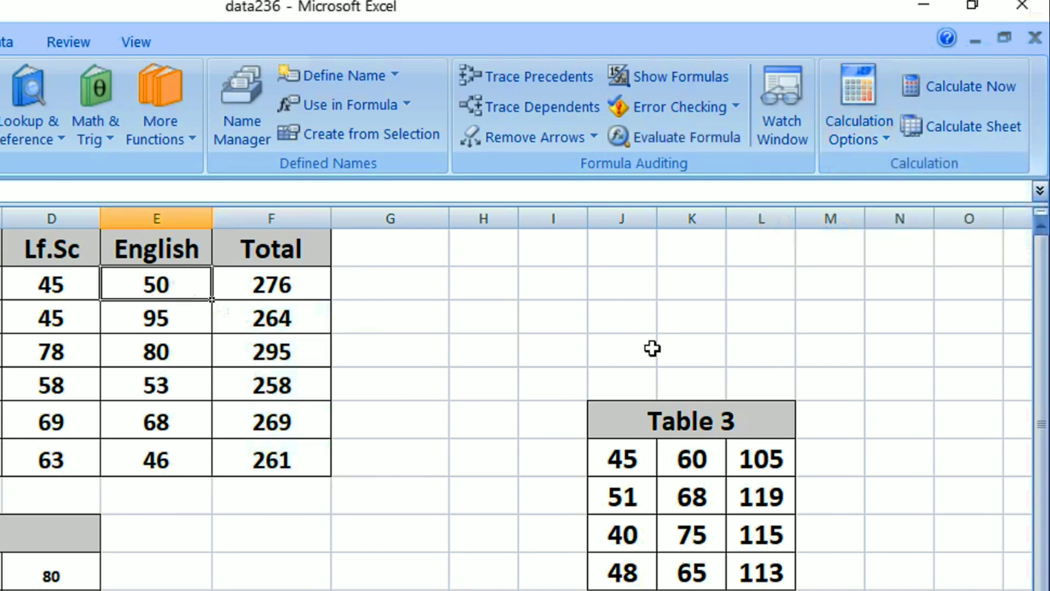
pyautogui.write('40')
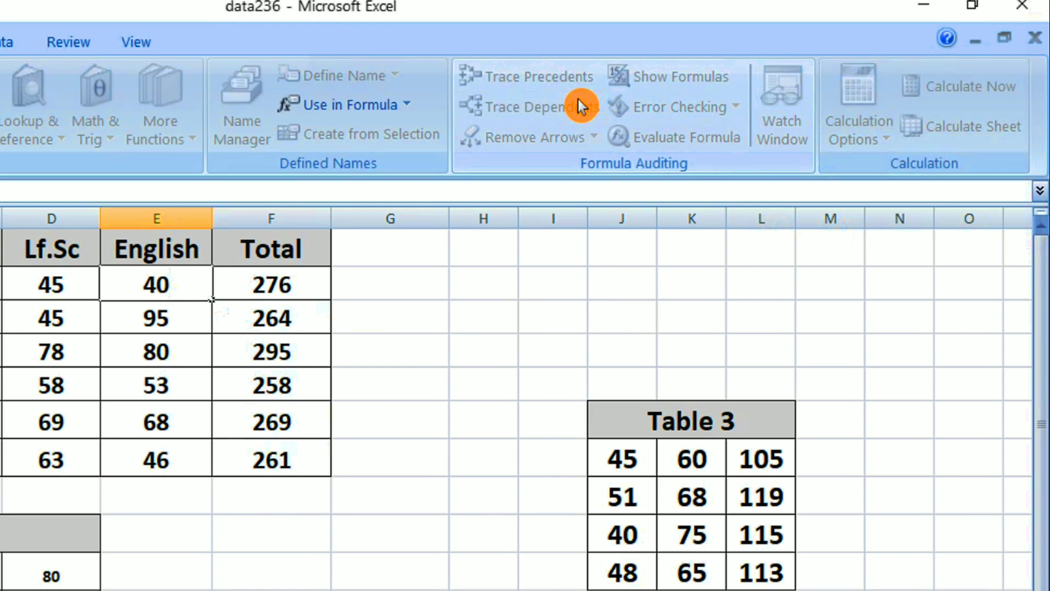
pyautogui.press('Return')
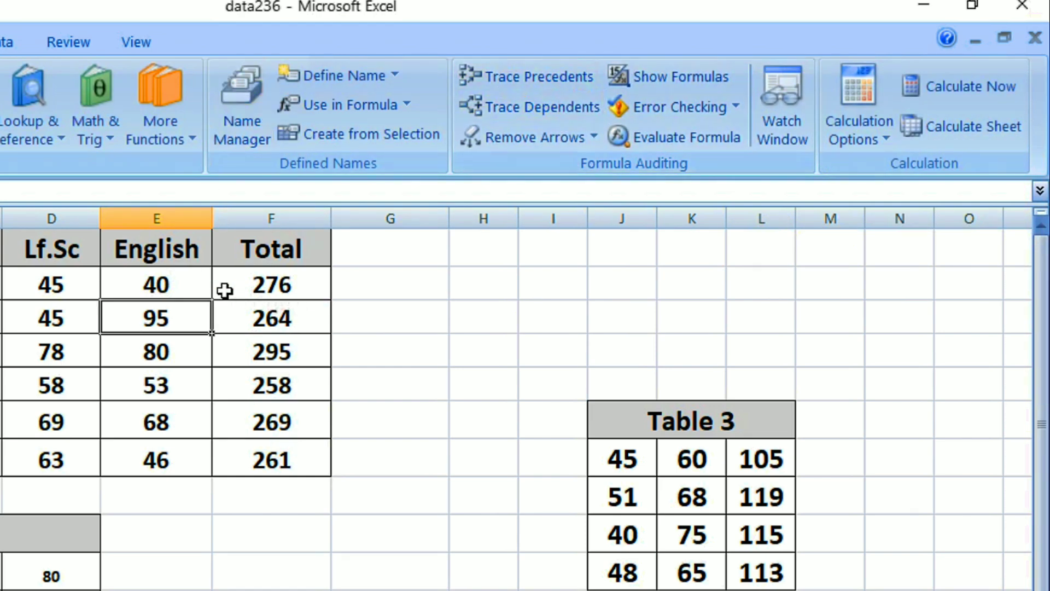
# Step: Set the English marks to 56 in E2 and 100 in E3
pyautogui.click(184, 289)
pyautogui.write('5')
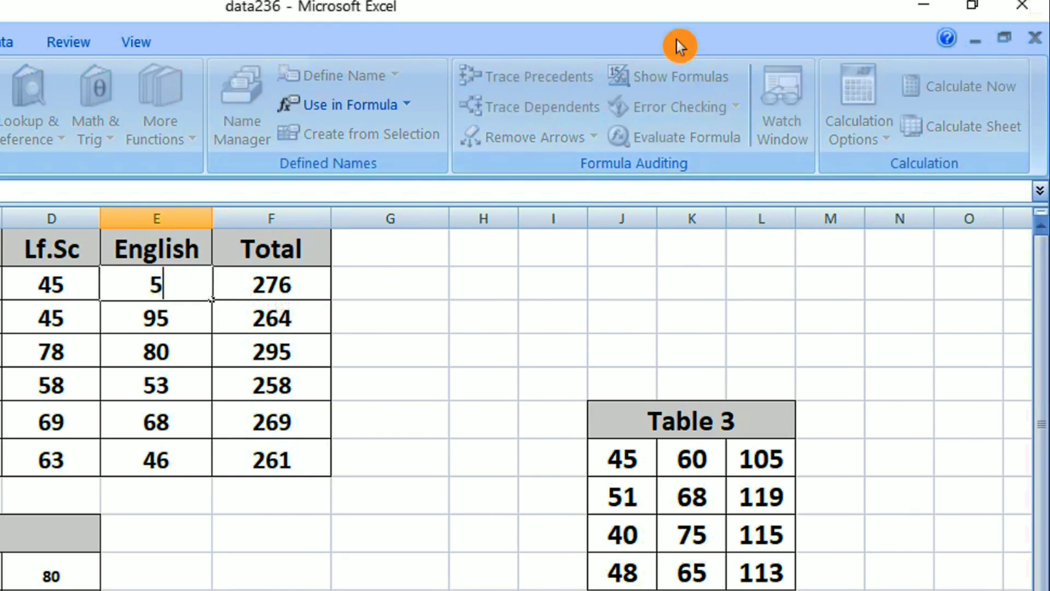
pyautogui.write('6')
pyautogui.press('Return')
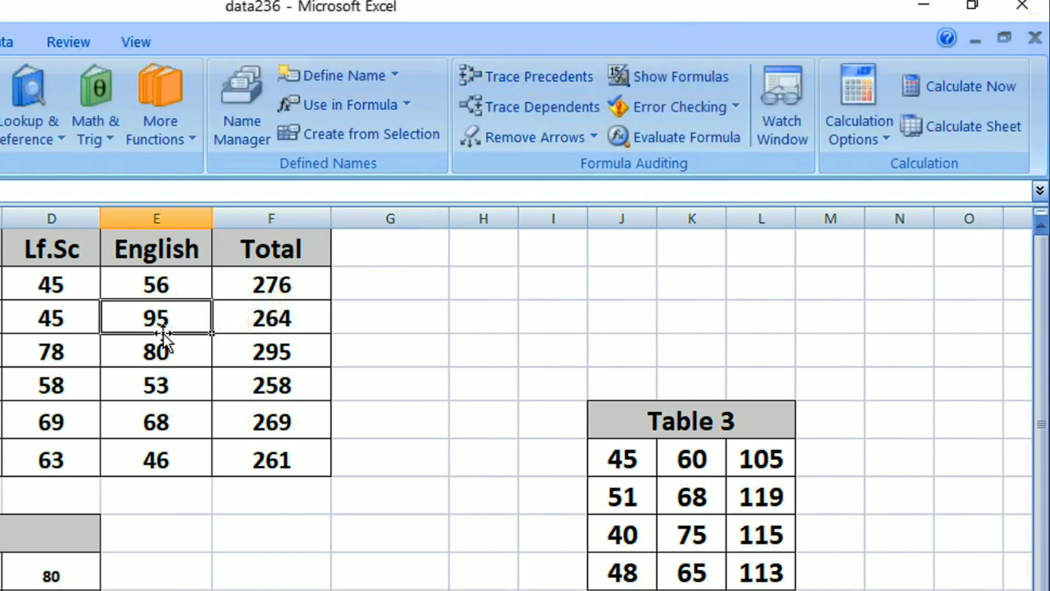
pyautogui.write('100')
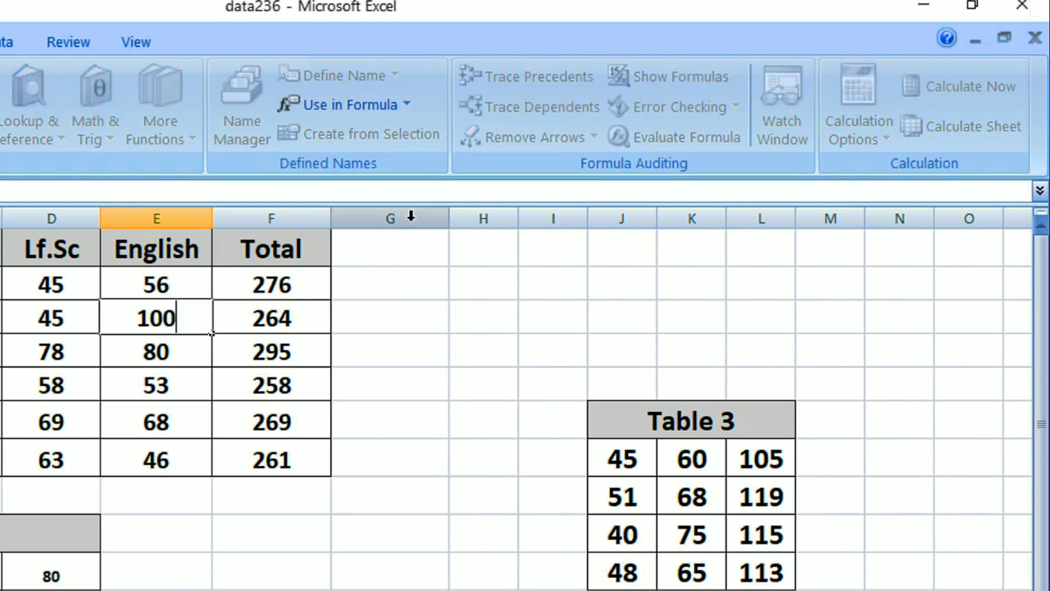
pyautogui.press('Return')
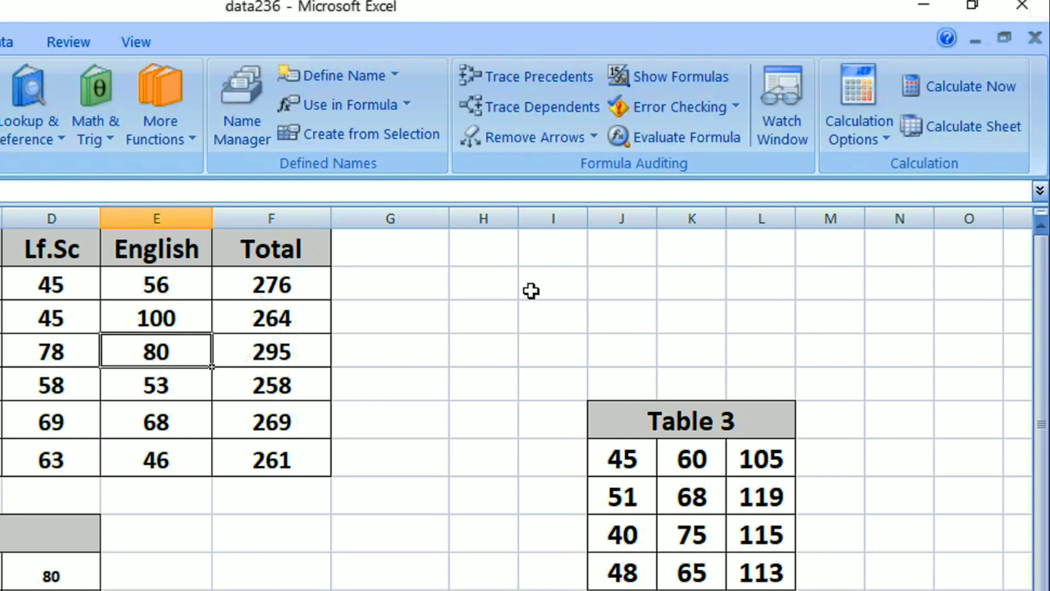
# Step: Switch the calculation option back to Automatic so that the totals recalculate, and check the selected mode
pyautogui.click(864, 134)
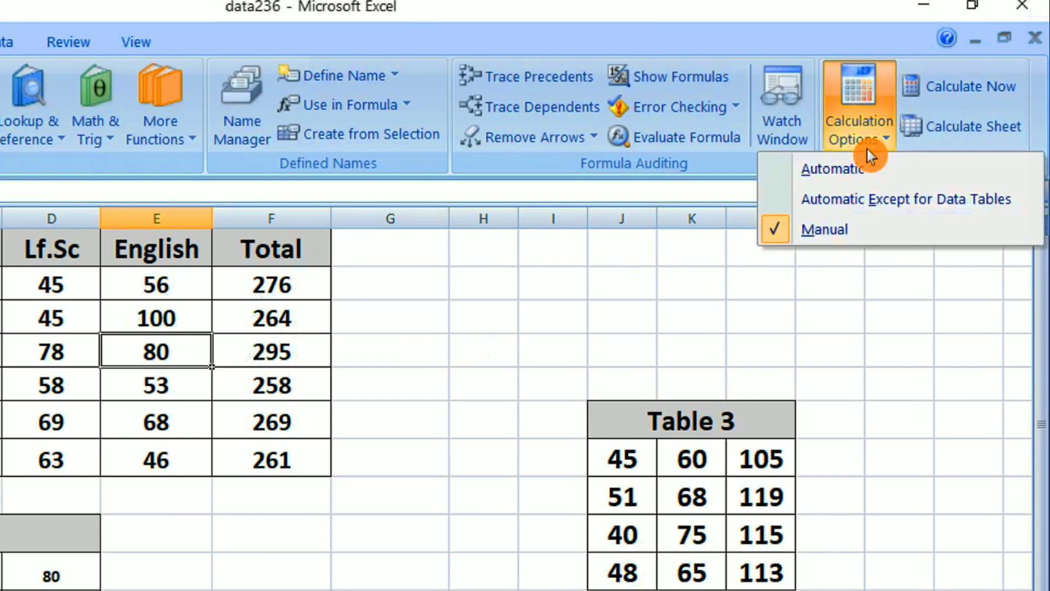
pyautogui.click(849, 171)
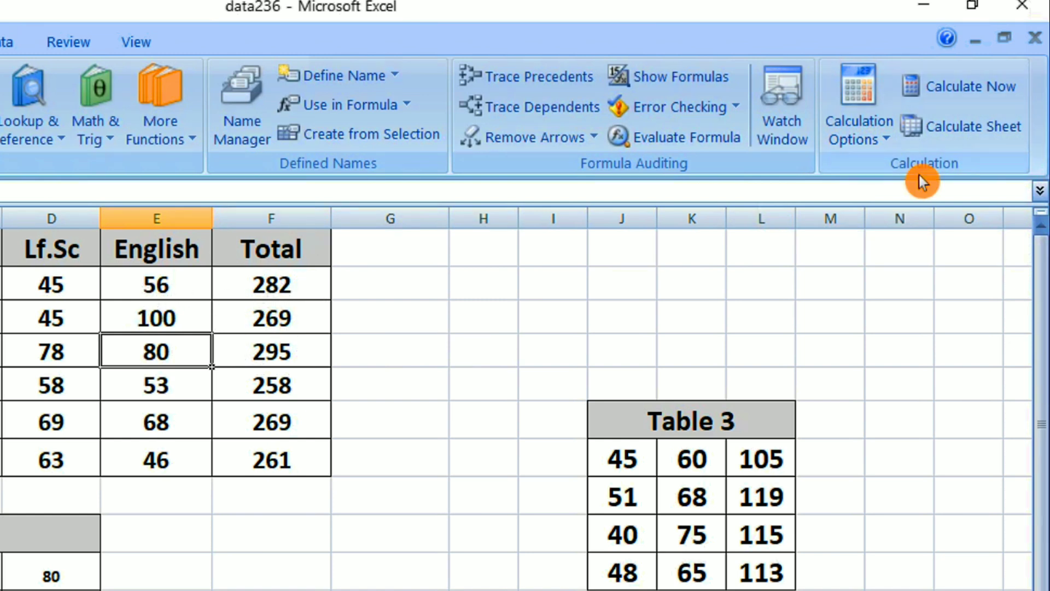
pyautogui.click(871, 142)
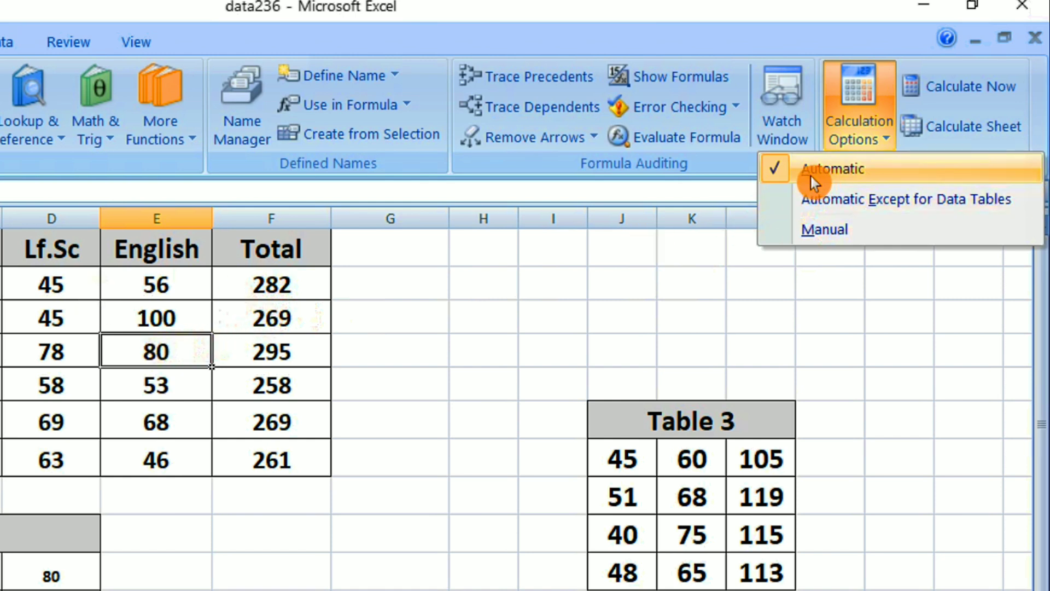
pyautogui.click(260, 334)
# Step: Select the total in F3 and recalculate the entire workbook with Calculate Now
pyautogui.click(279, 307)
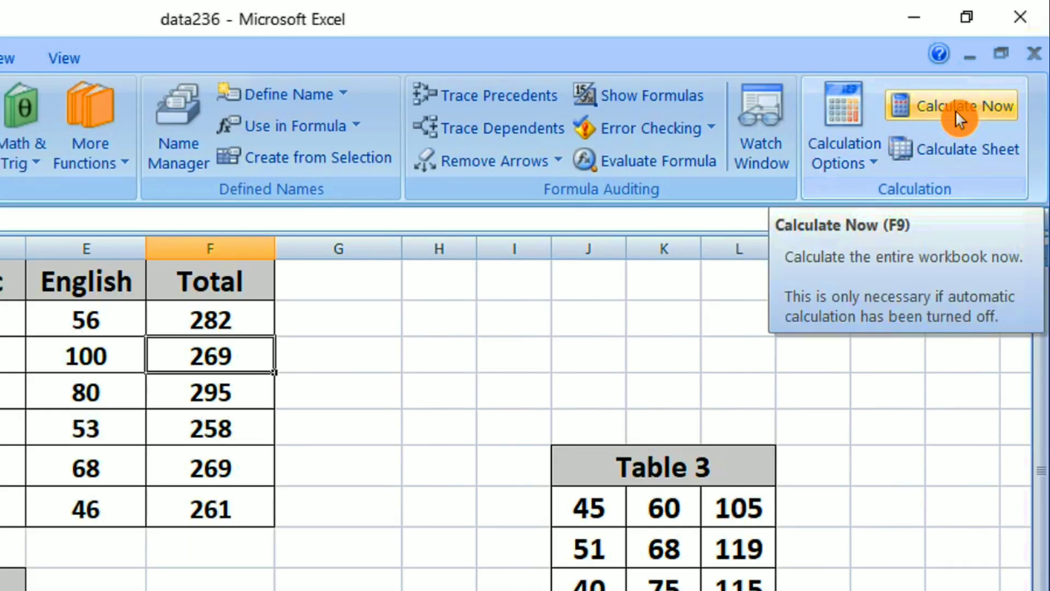
pyautogui.click(952, 106)
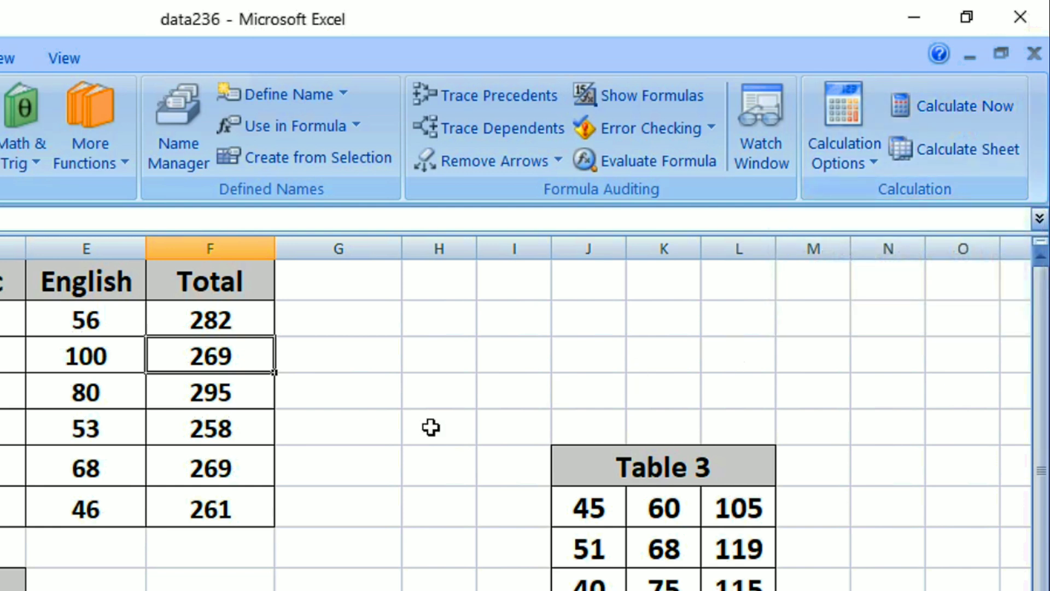
pyautogui.click(977, 109)
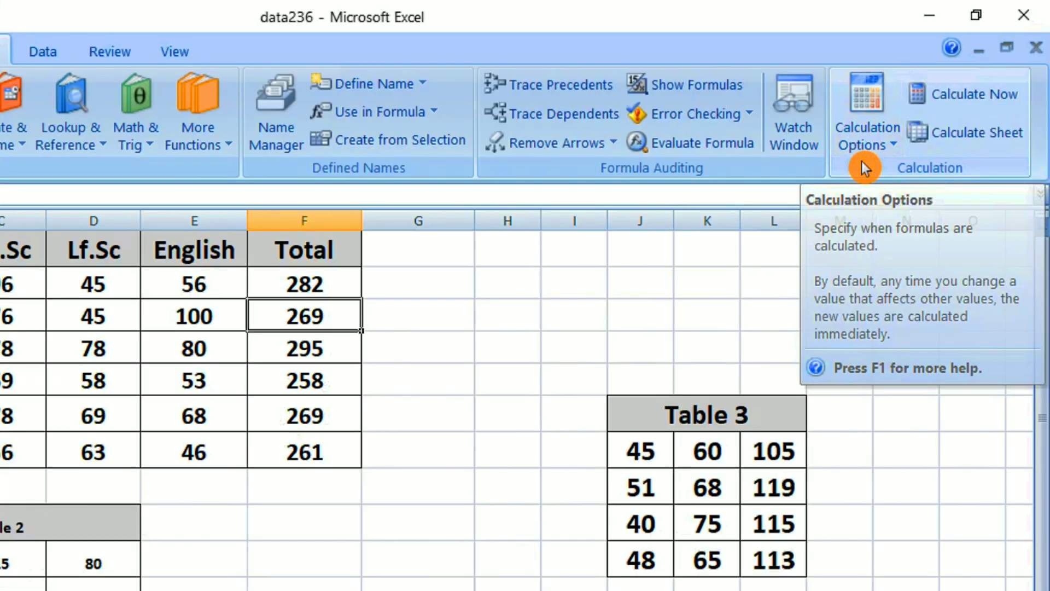
# Step: Switch the calculation option to Manual and set the English mark in E3 to 95
pyautogui.click(1046, 128)
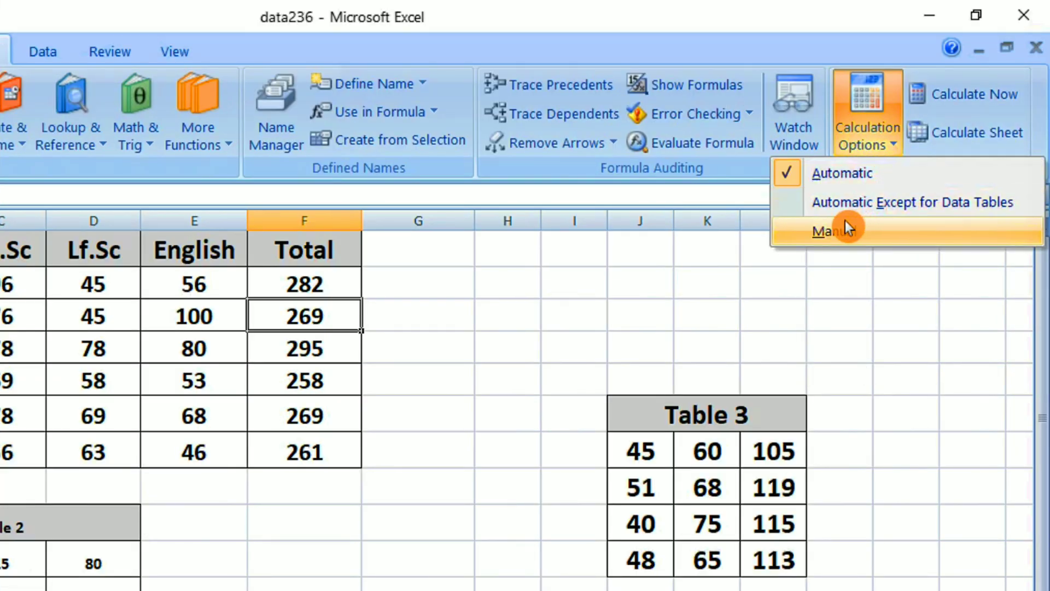
pyautogui.click(816, 240)
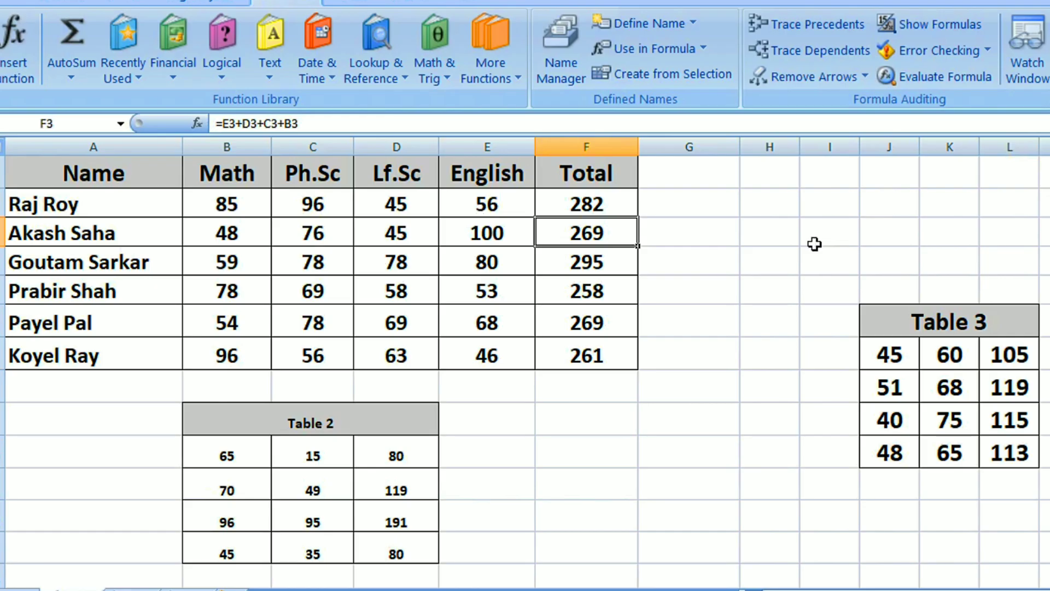
pyautogui.click(486, 234)
pyautogui.write('95')
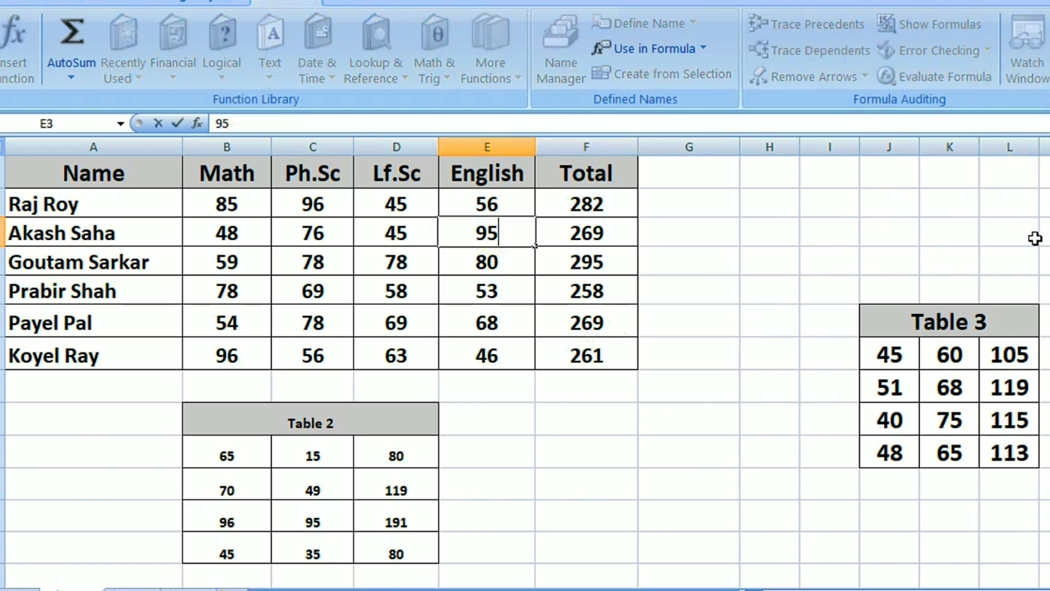
pyautogui.click(710, 289)
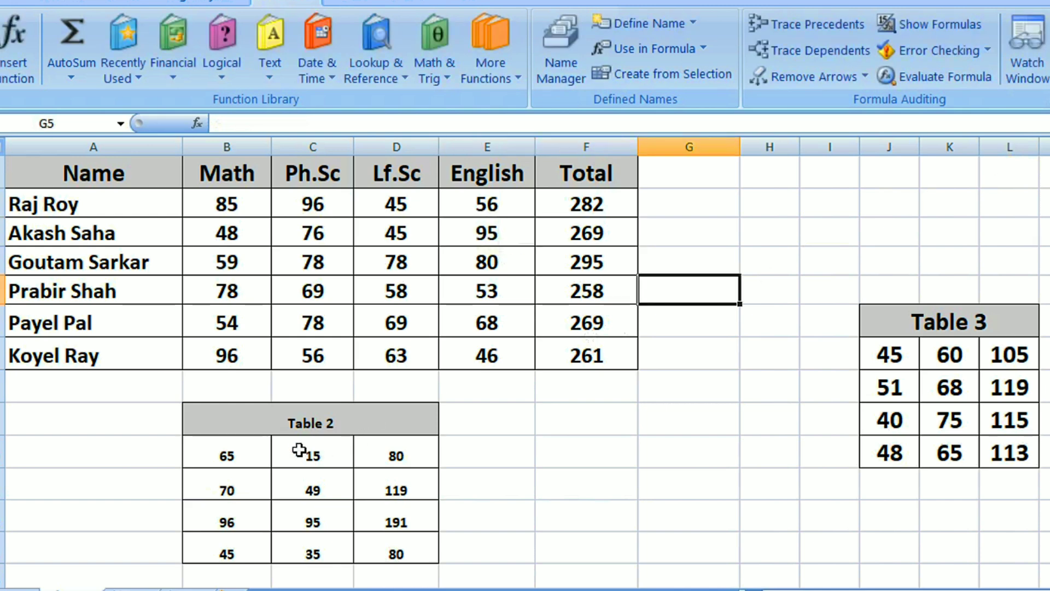
# Step: Set the Table 2 values to 20 in C10 and 60 in C11
pyautogui.click(321, 460)
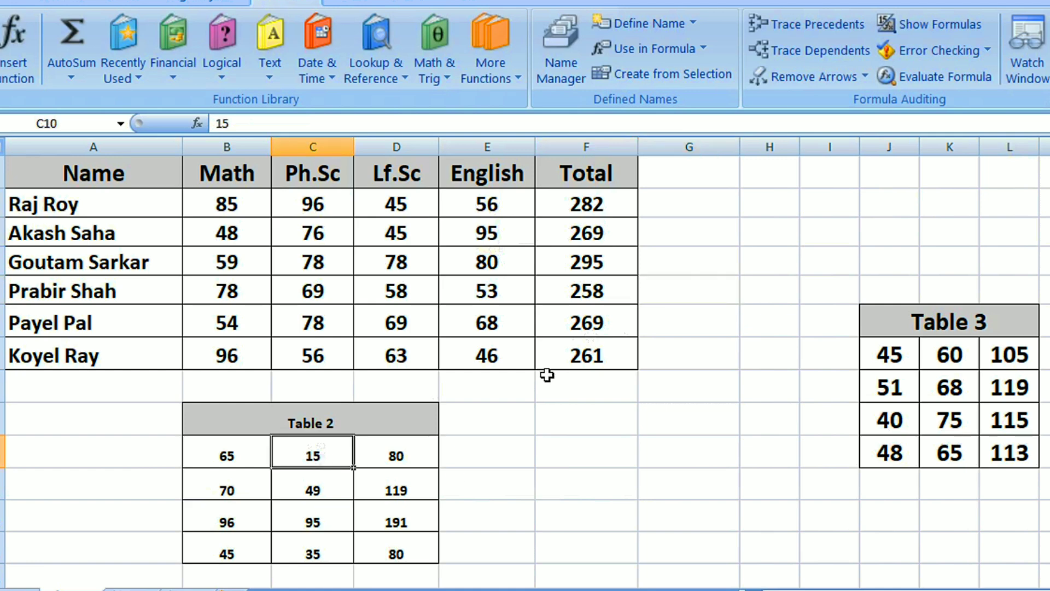
pyautogui.write('20')
pyautogui.press('Return')
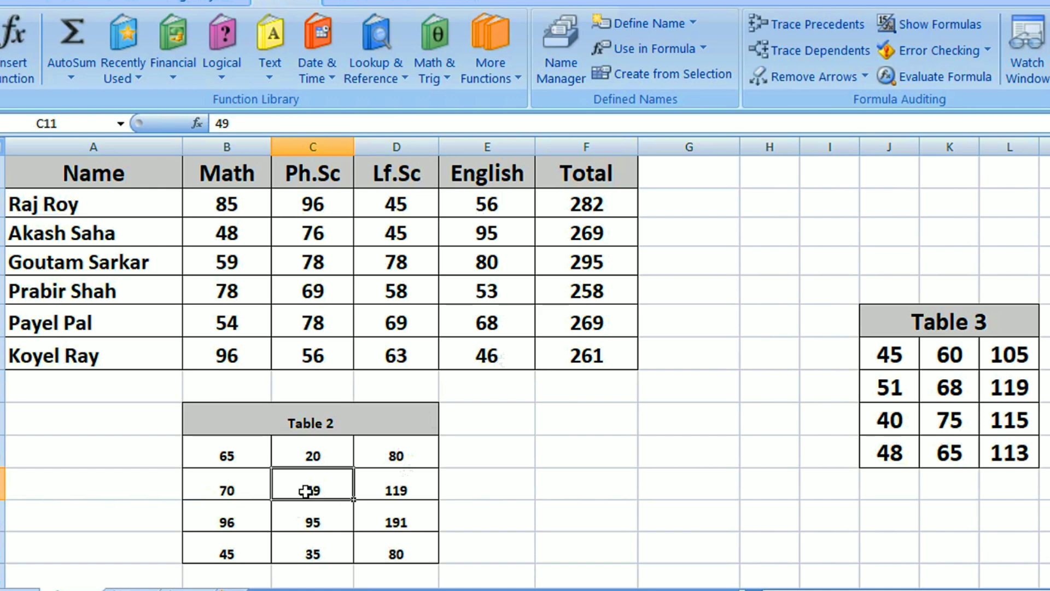
pyautogui.write('60')
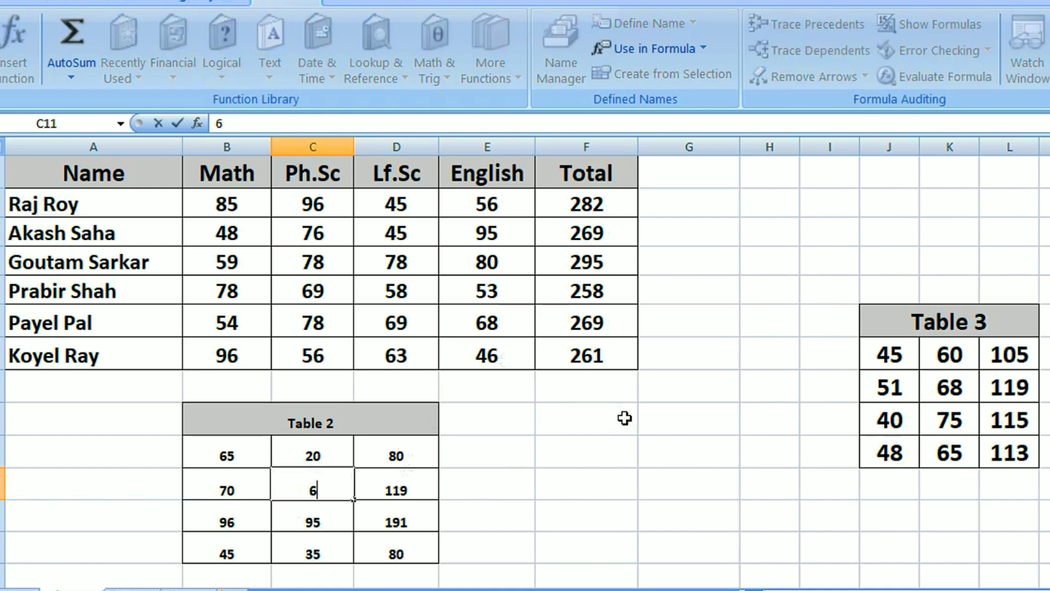
pyautogui.press('Return')
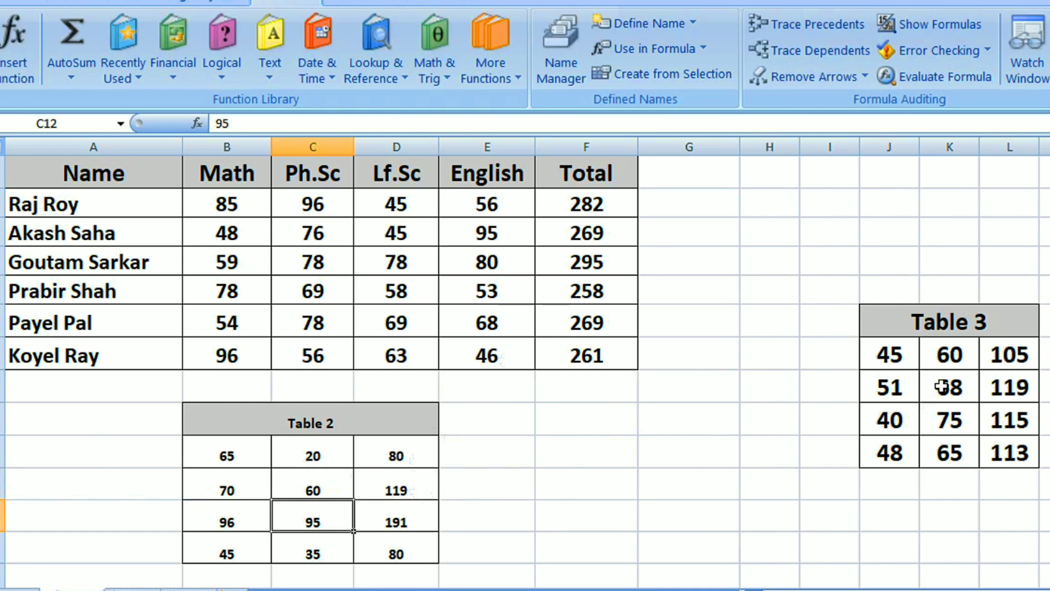
# Step: Set the Table 3 values to 70 in J7 and 60 in J9
pyautogui.click(897, 356)
pyautogui.write('70')
pyautogui.press('Return')
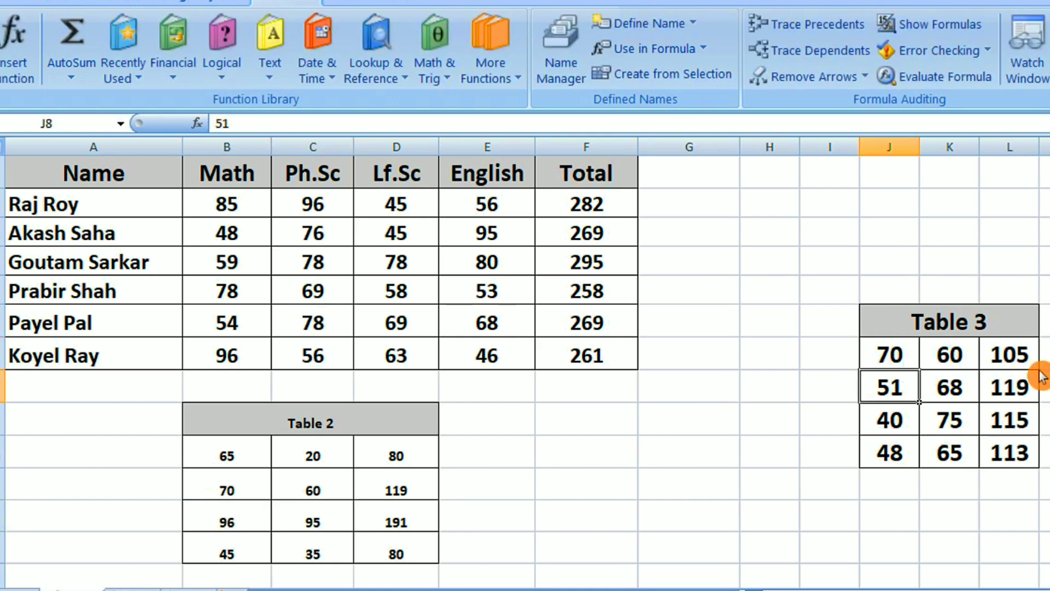
pyautogui.click(908, 415)
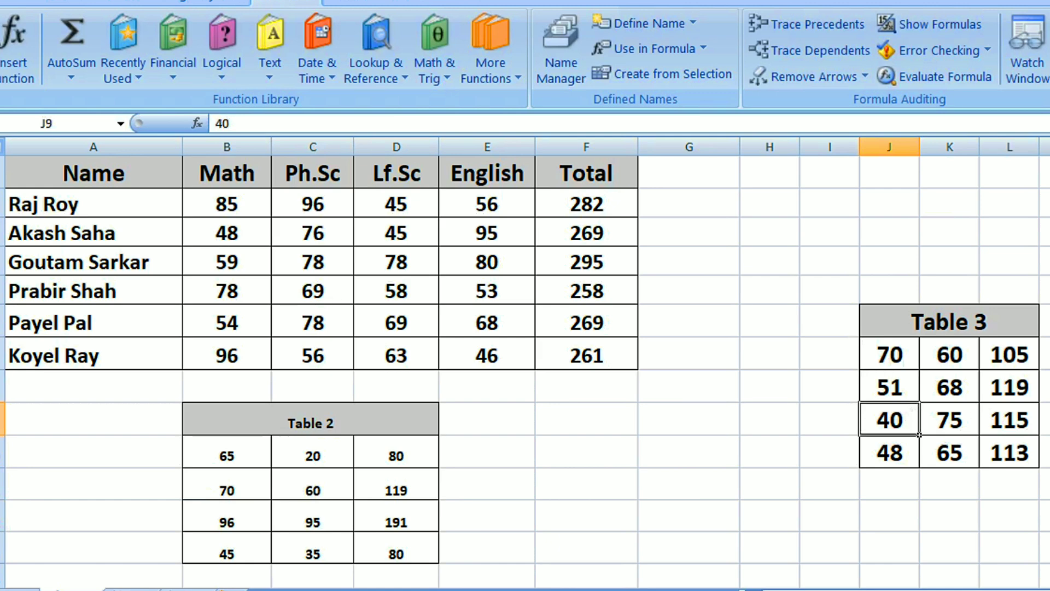
pyautogui.write('60')
pyautogui.press('Return')
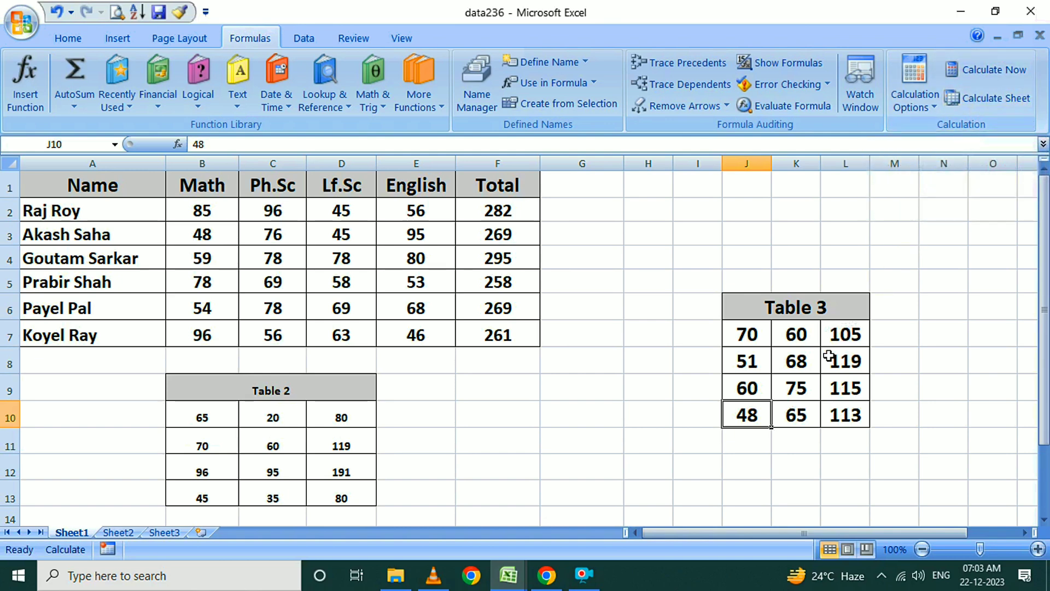
pyautogui.click(996, 108)
pyautogui.scroll(-10, 430, 442)
pyautogui.scroll(10, 453, 441)
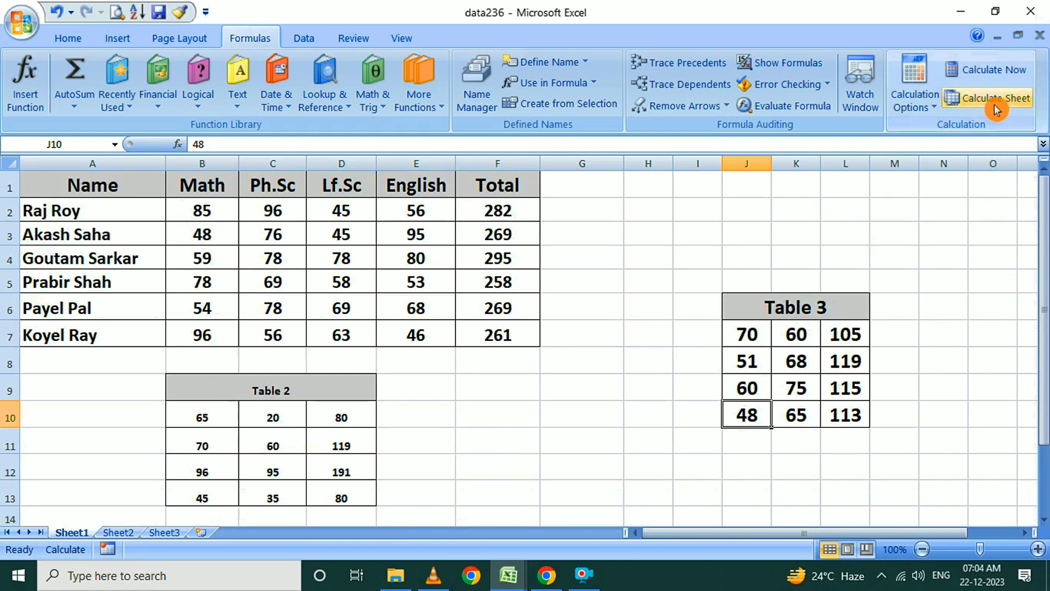
pyautogui.scroll(-13, 375, 352)
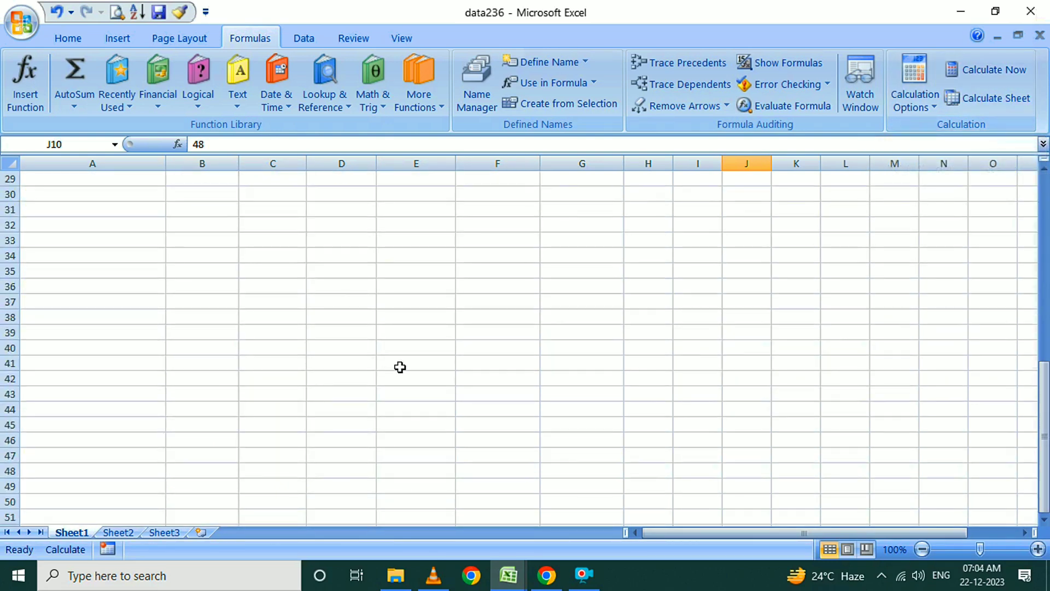
pyautogui.scroll(13, 644, 391)
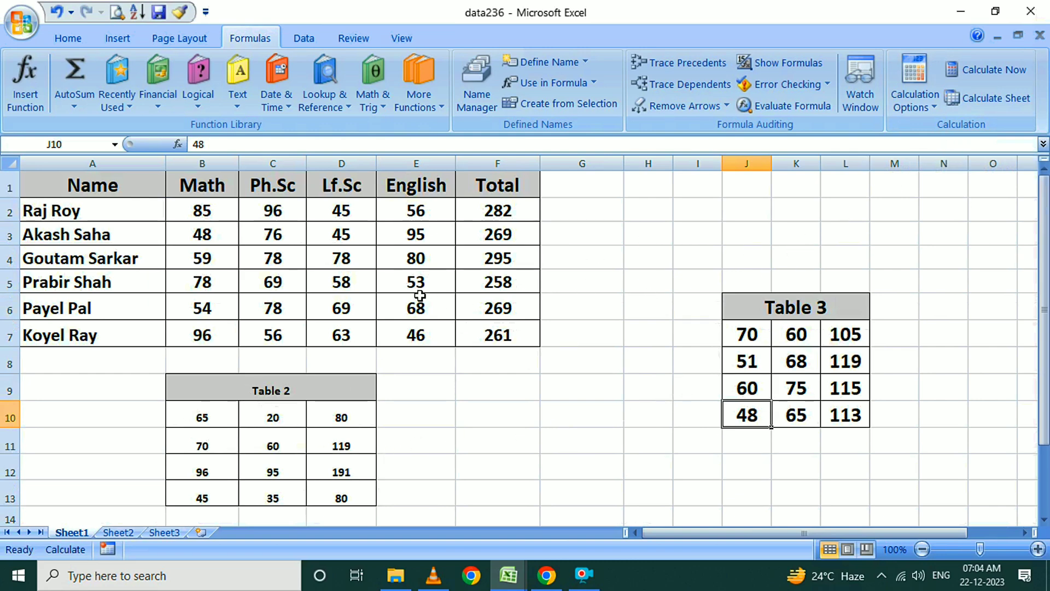
# Step: Recalculate the workbook with Calculate Now to update the totals in all three tables
pyautogui.click(999, 77)
pyautogui.click(998, 71)
pyautogui.click(1002, 102)
pyautogui.click(969, 110)
pyautogui.click(991, 107)
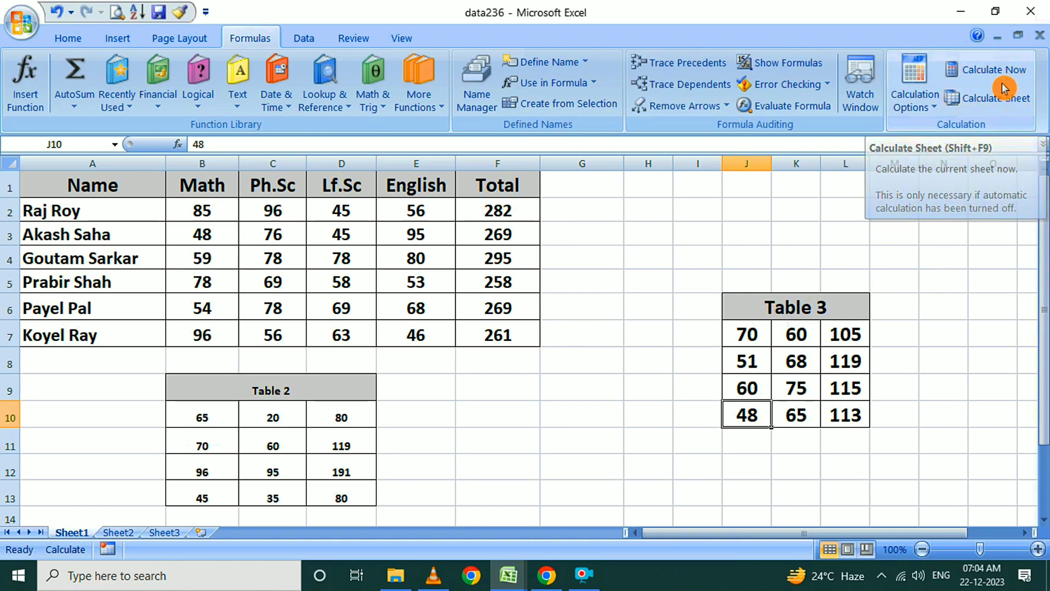
pyautogui.click(986, 73)
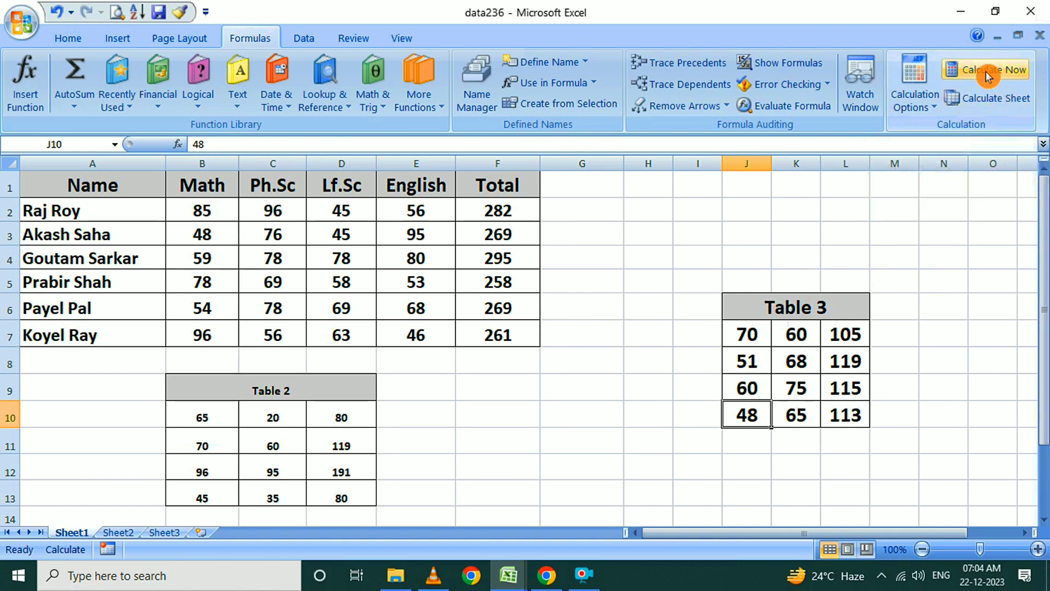
pyautogui.click(985, 71)
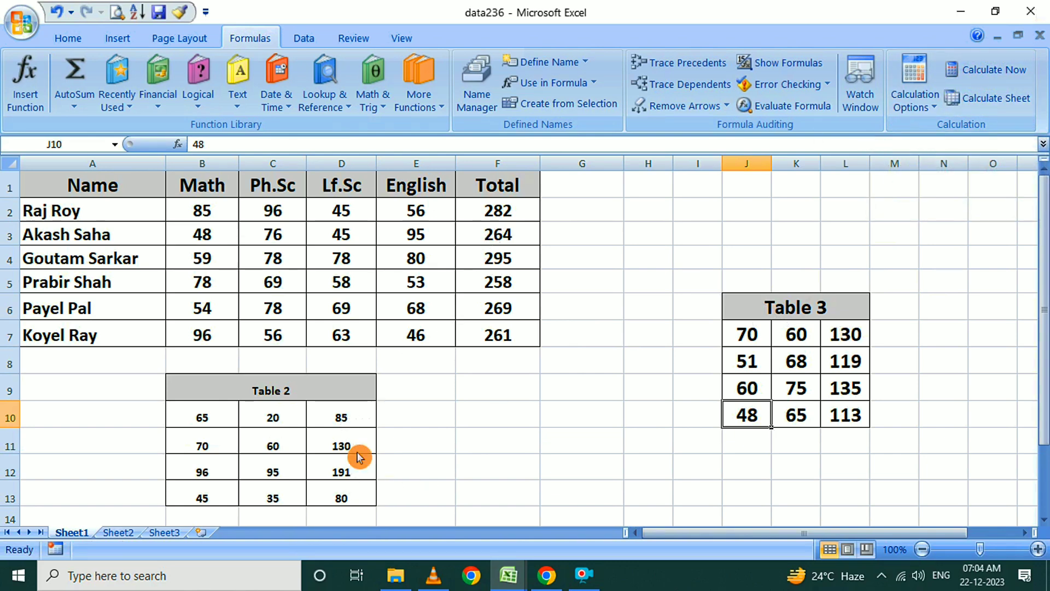
# Step: Set J7 in Table 3 to 40 and recalculate only the current worksheet with Calculate Sheet
pyautogui.click(745, 355)
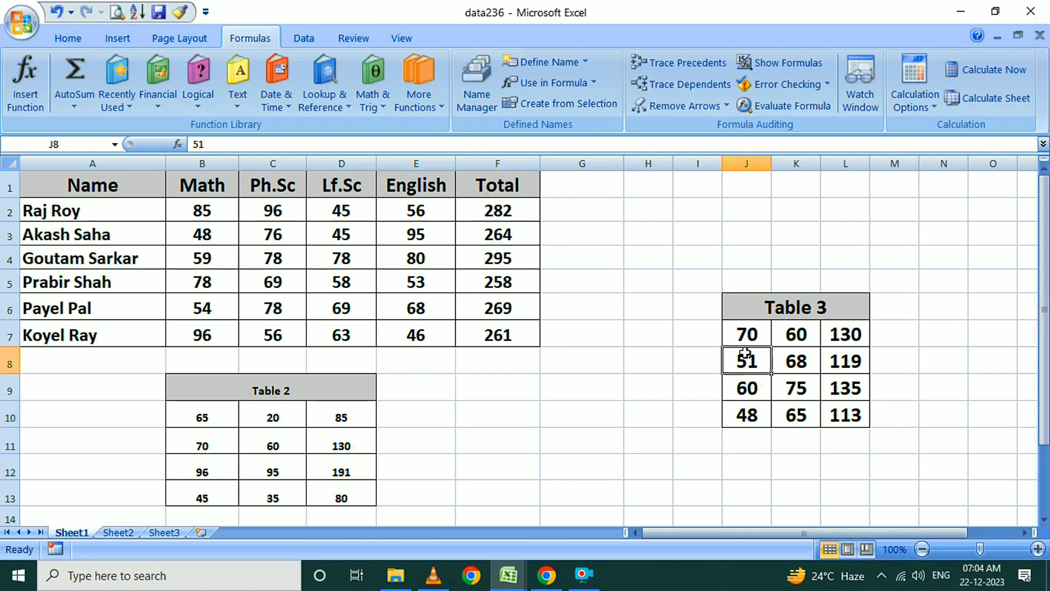
pyautogui.click(751, 334)
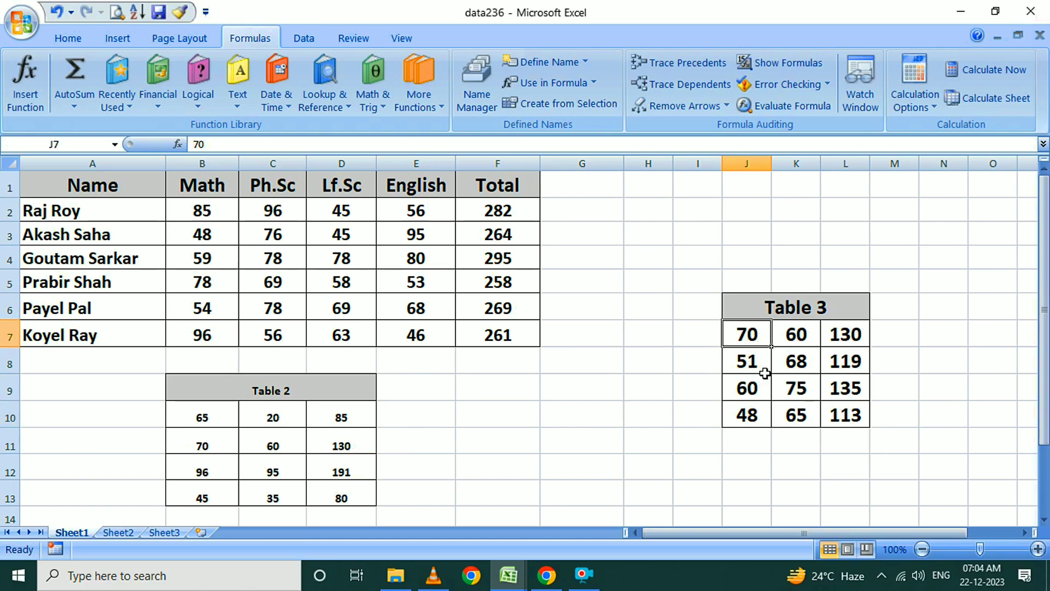
pyautogui.write('40')
pyautogui.press('Return')
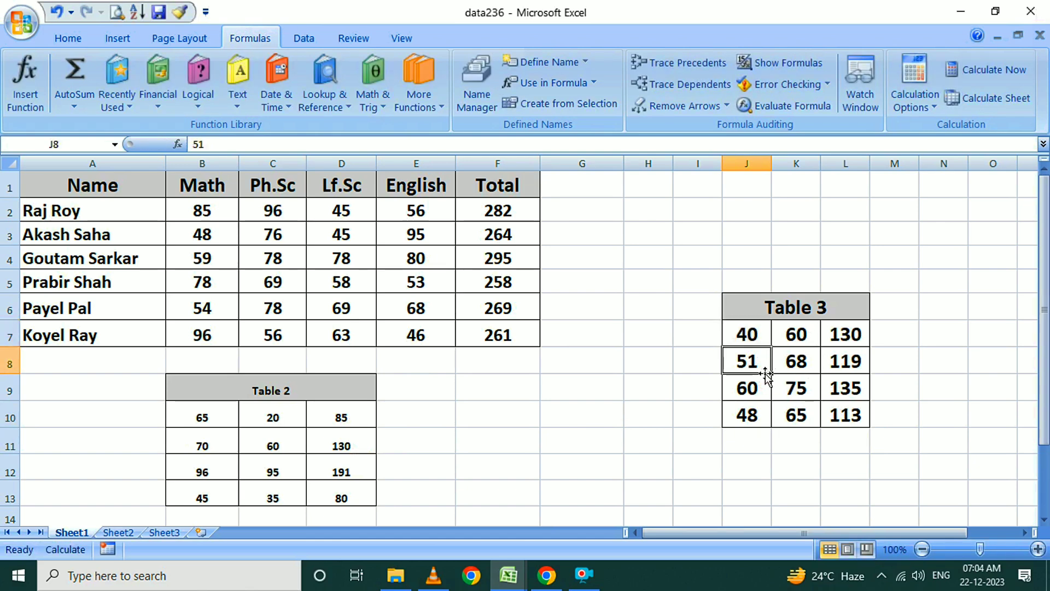
pyautogui.click(988, 99)
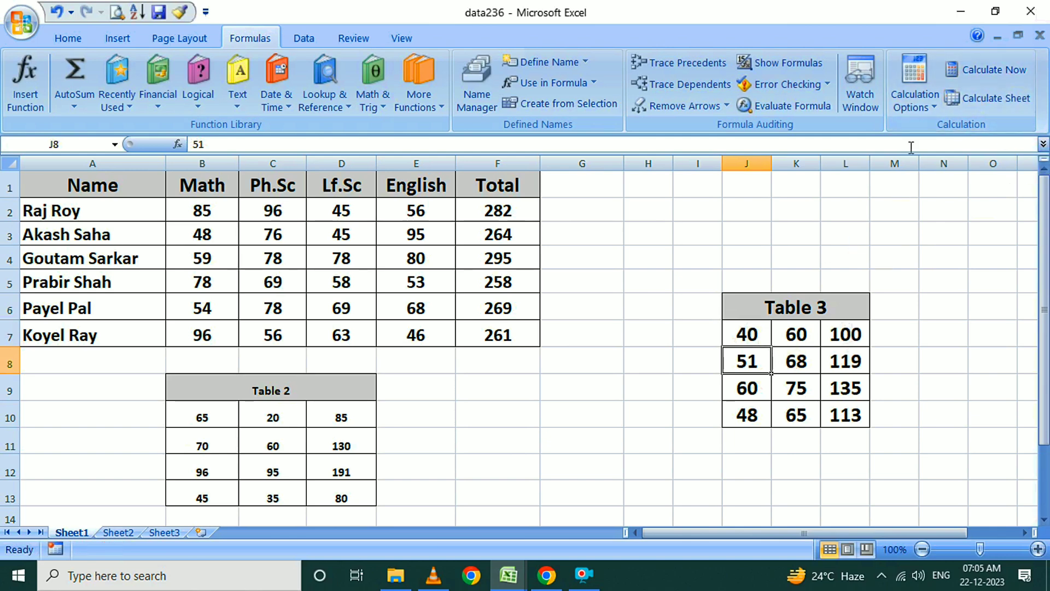
# Step: Switch the calculation option back to Automatic and set J7 in Table 3 to 80
pyautogui.click(916, 104)
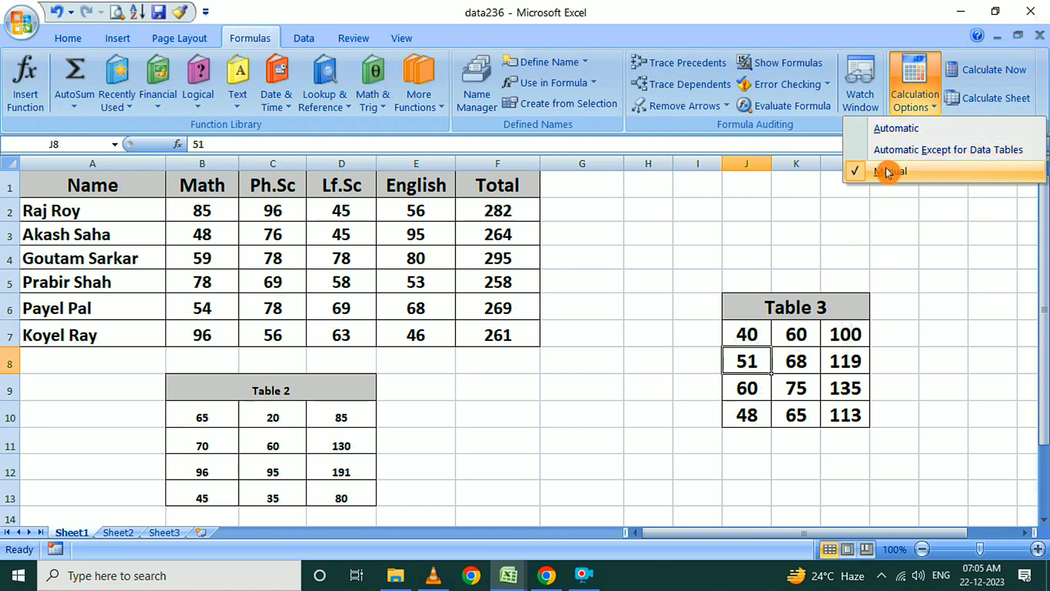
pyautogui.click(878, 129)
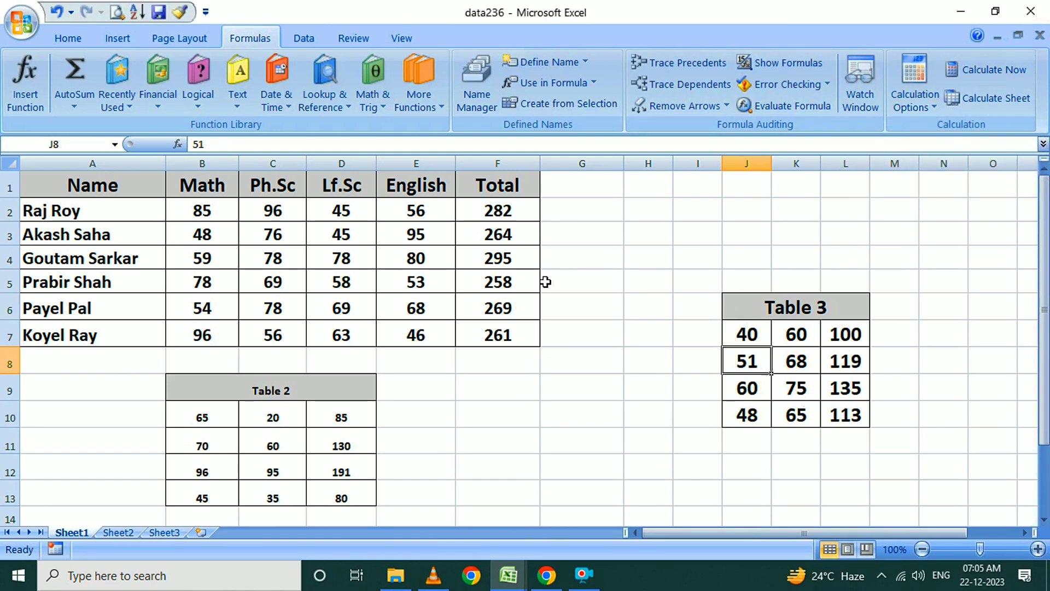
pyautogui.click(761, 338)
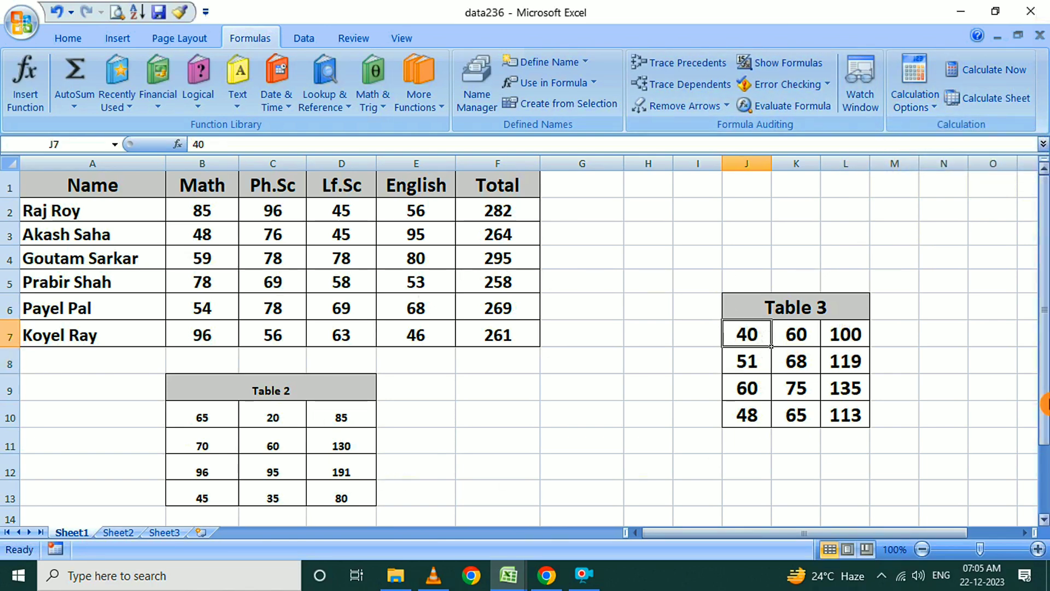
pyautogui.write('80')
pyautogui.press('Return')
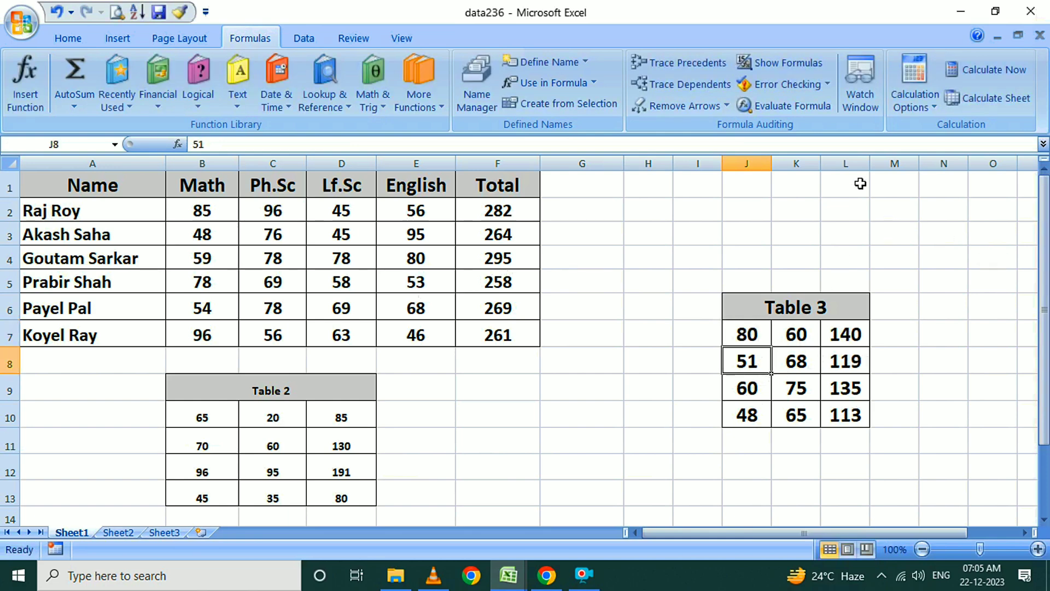
# Step: Check which calculation option is selected among the available modes
pyautogui.click(931, 109)
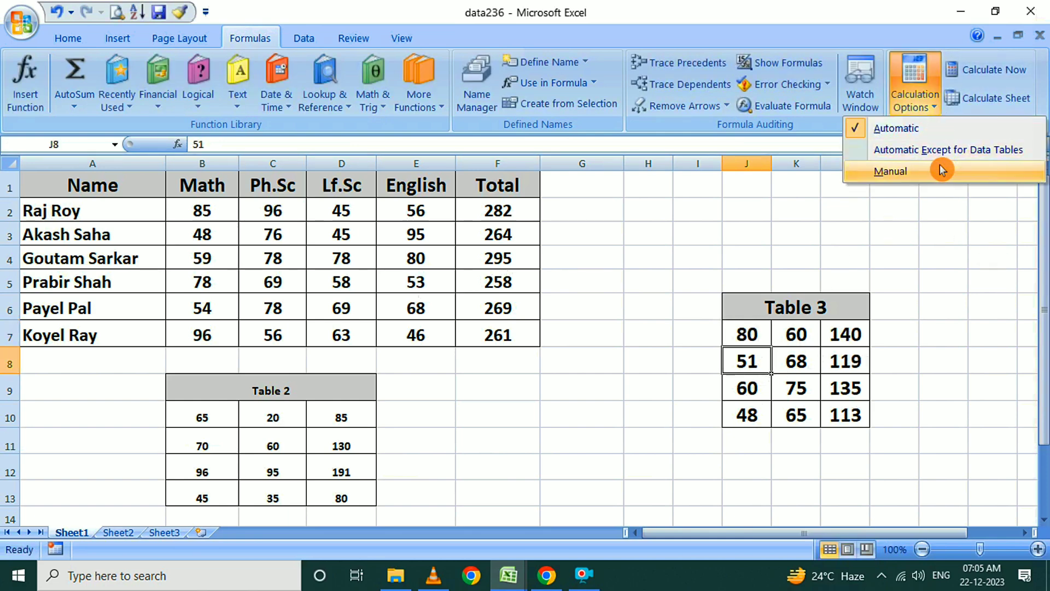
pyautogui.click(900, 229)
pyautogui.click(931, 108)
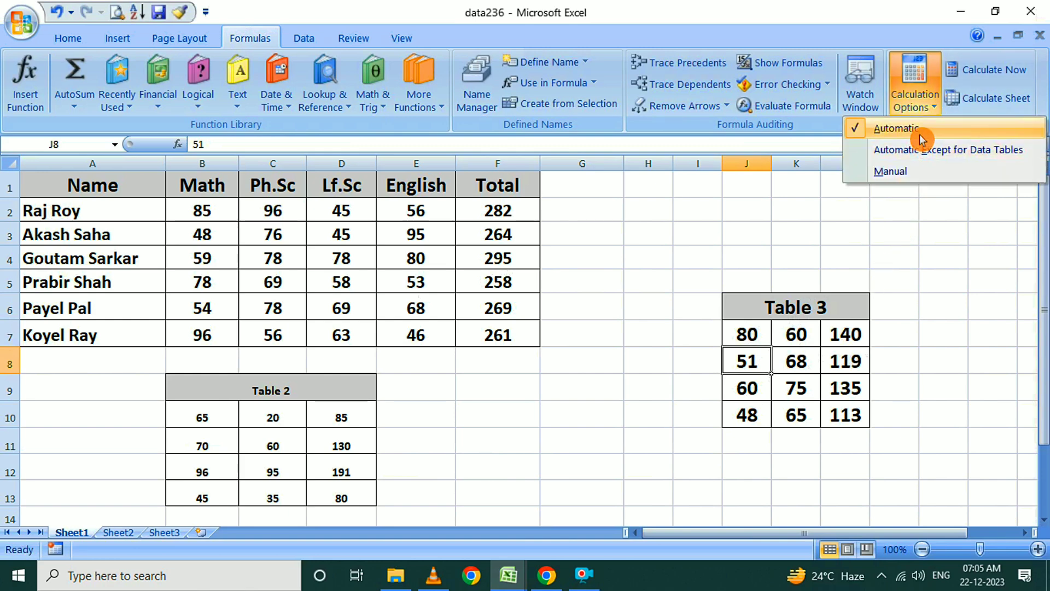
pyautogui.click(902, 235)
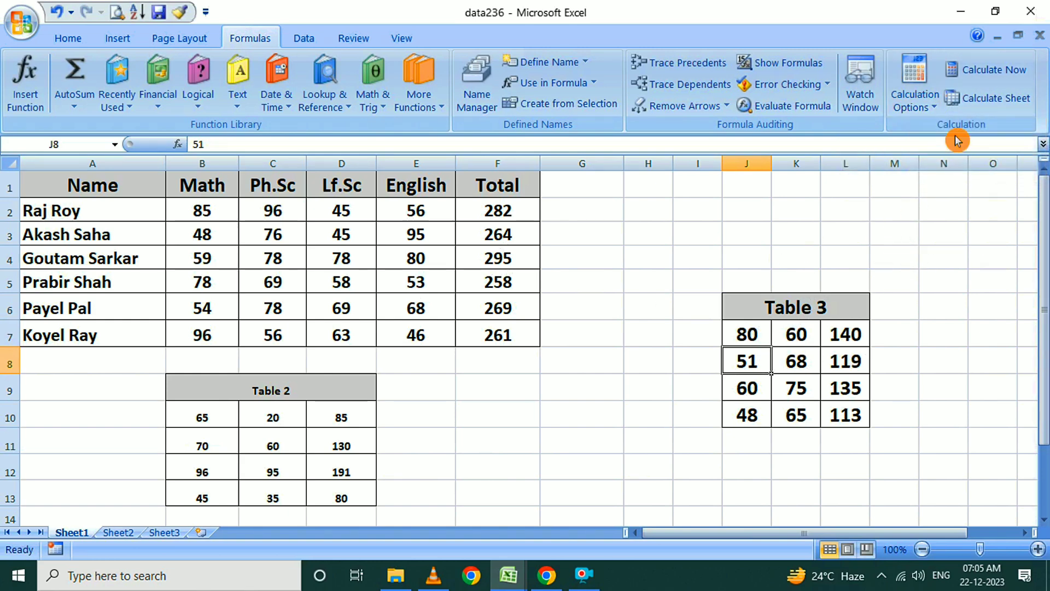